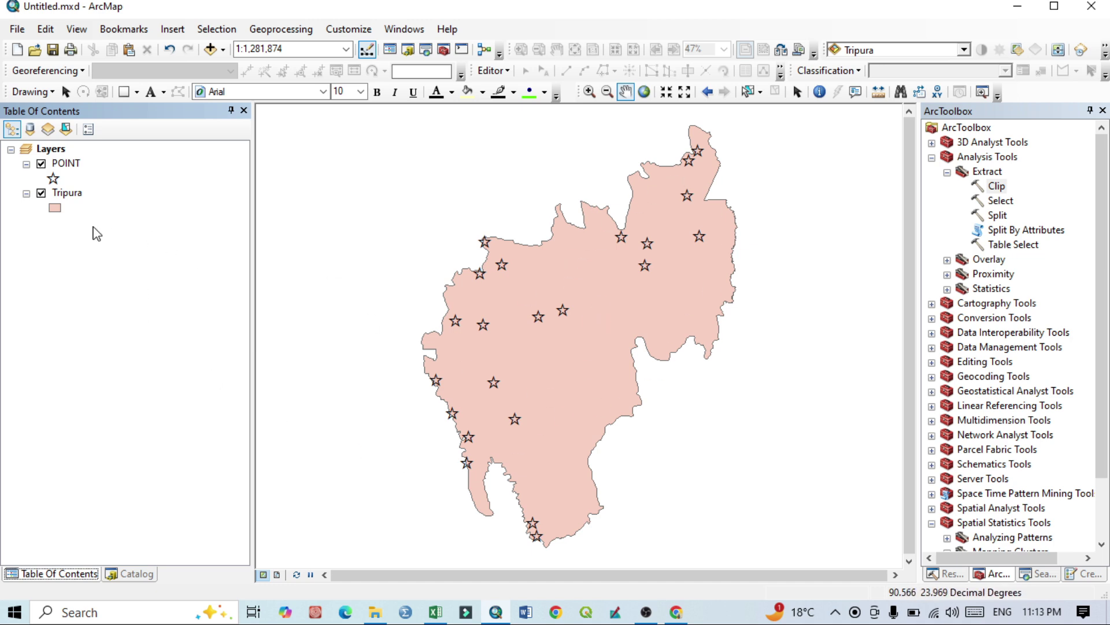
Step: Set the Tripura symbol to a Hollow fill with a red outline of width 1
click(56, 210)
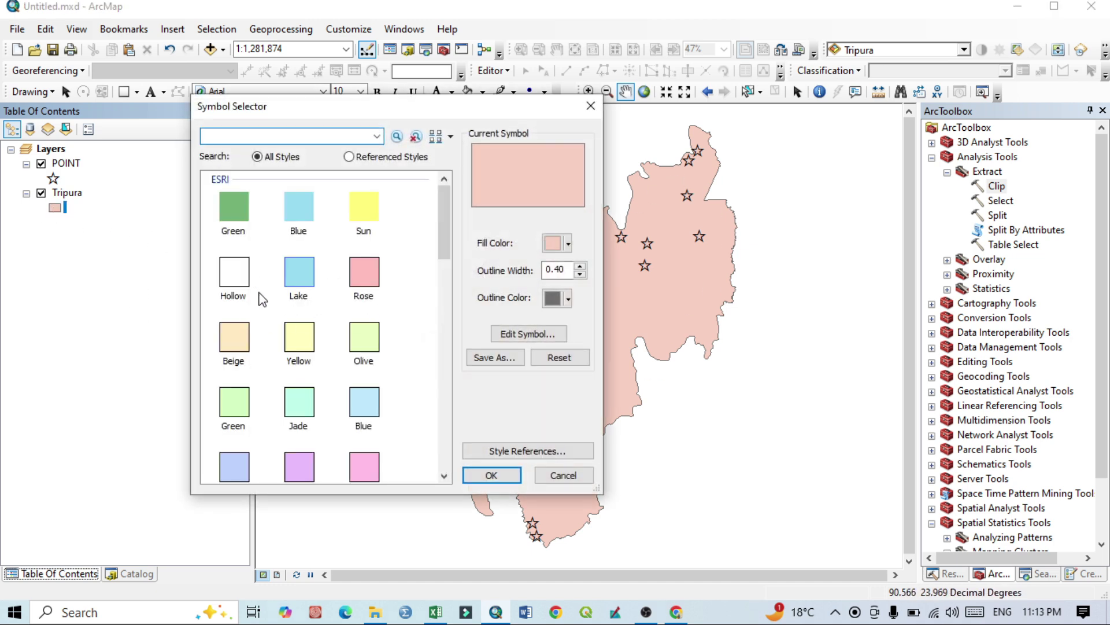
click(568, 244)
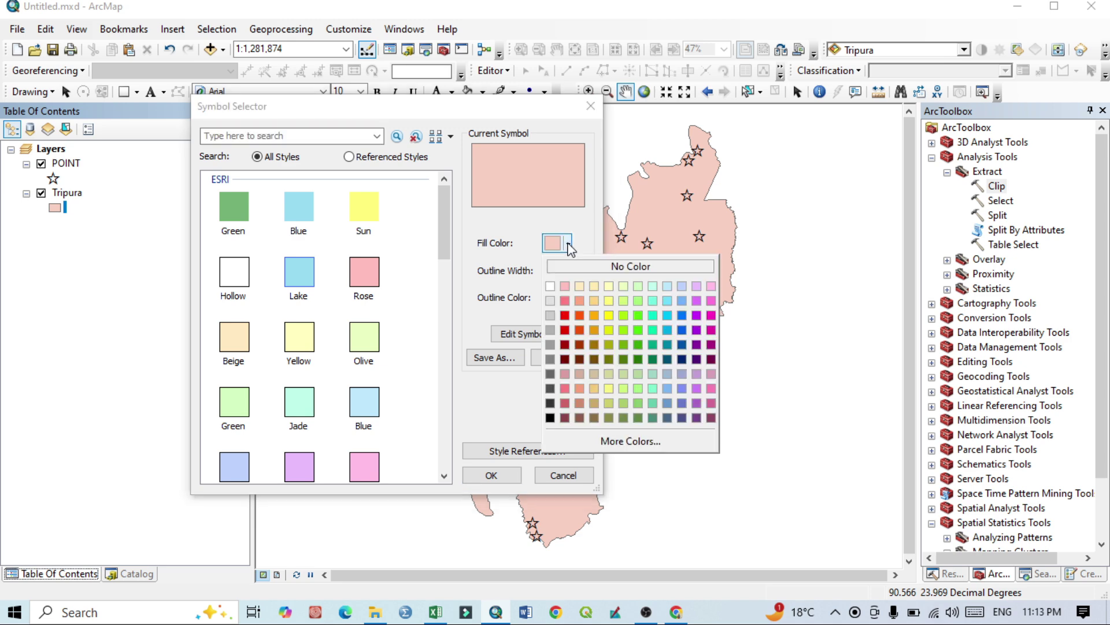
click(227, 280)
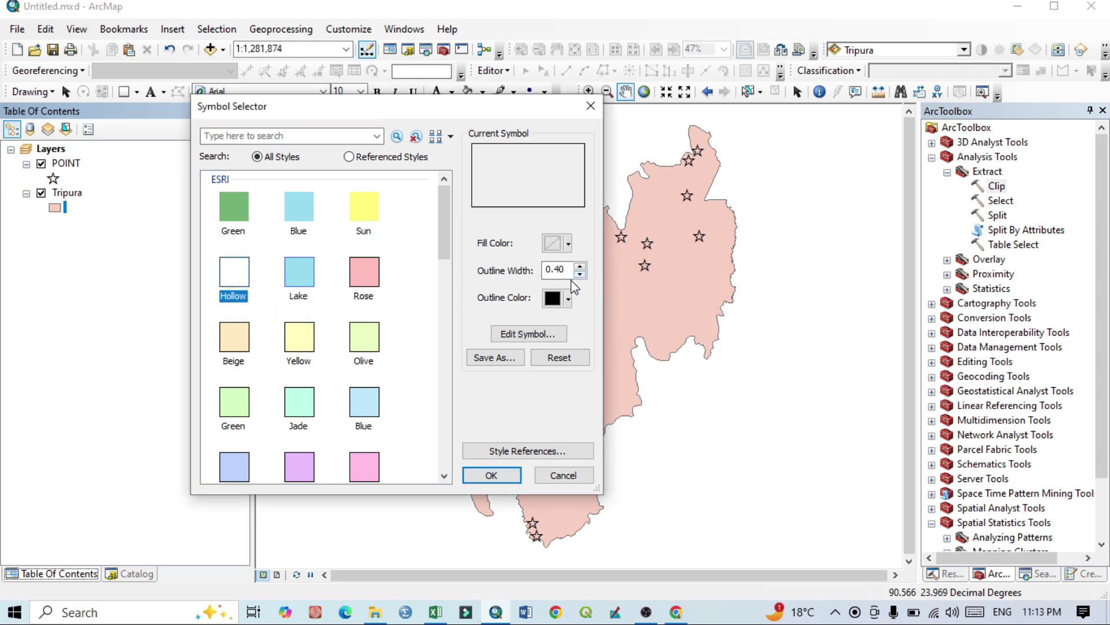
click(568, 299)
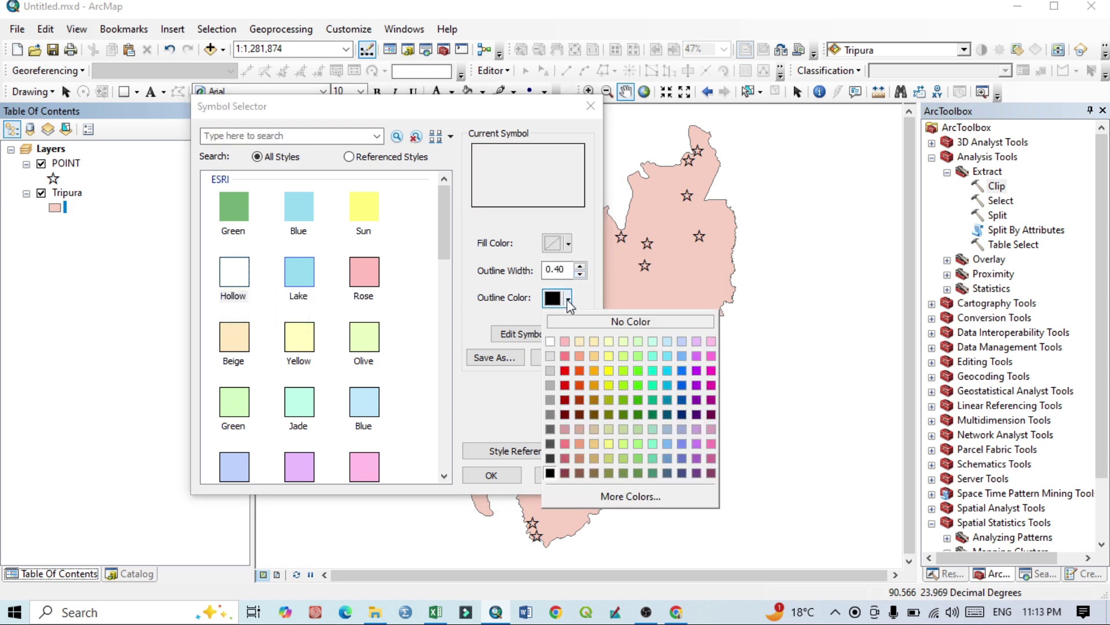
click(566, 369)
click(580, 267)
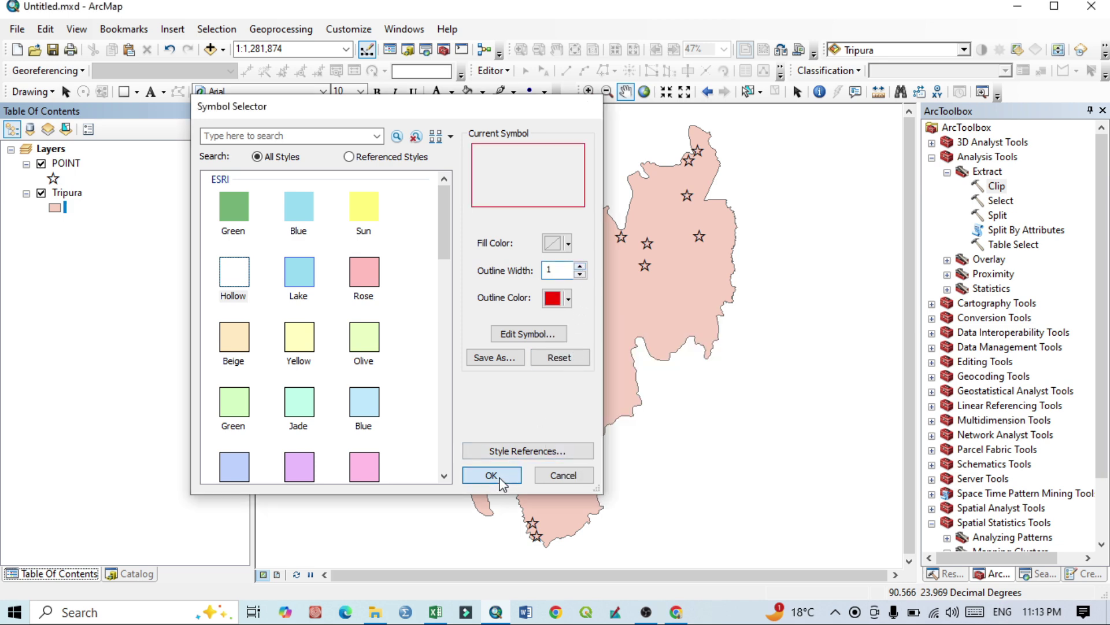
click(492, 474)
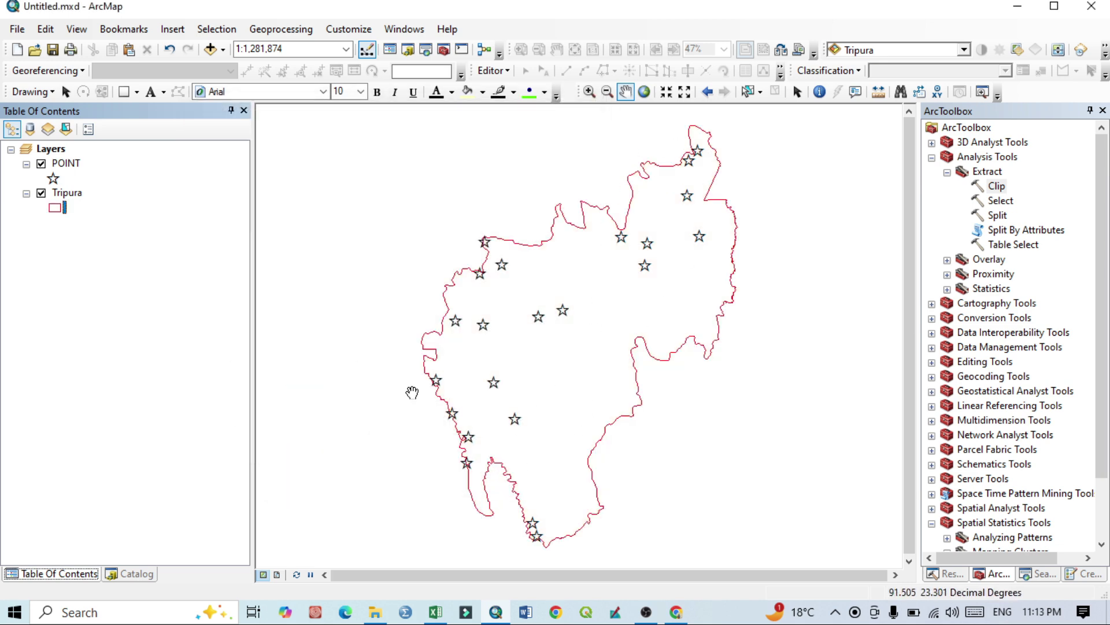
right_click(65, 163)
click(114, 207)
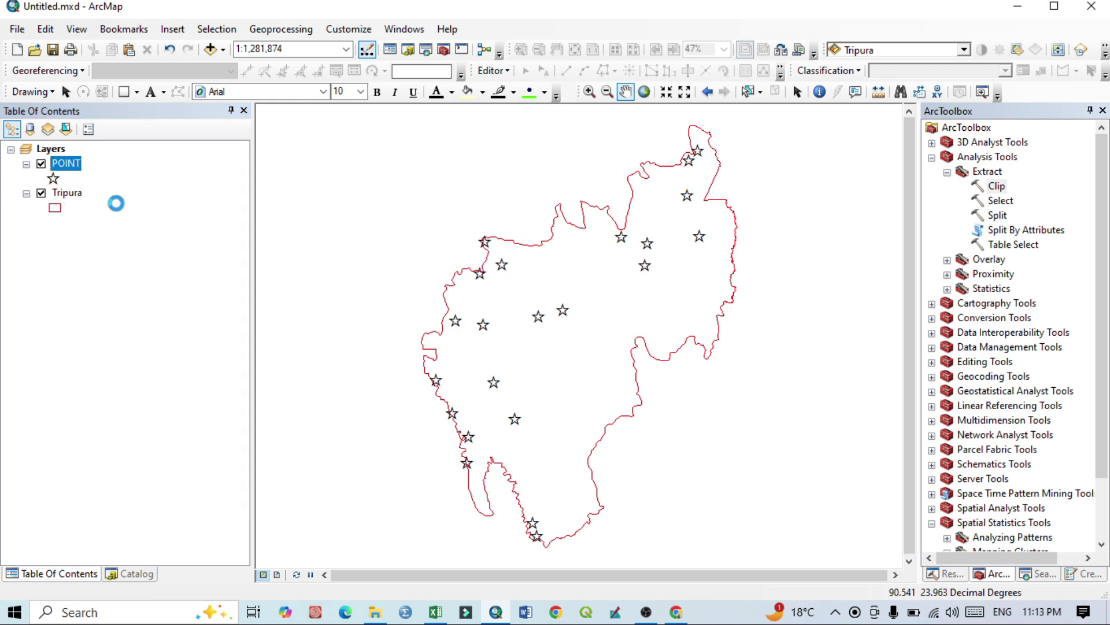
drag(335, 516, 704, 515)
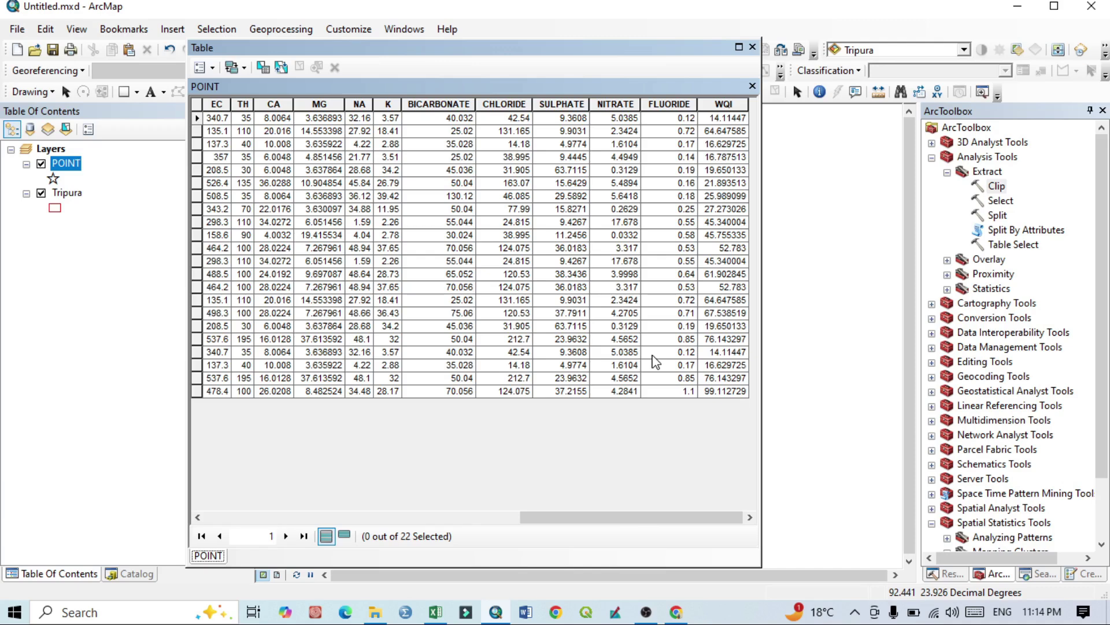
click(753, 47)
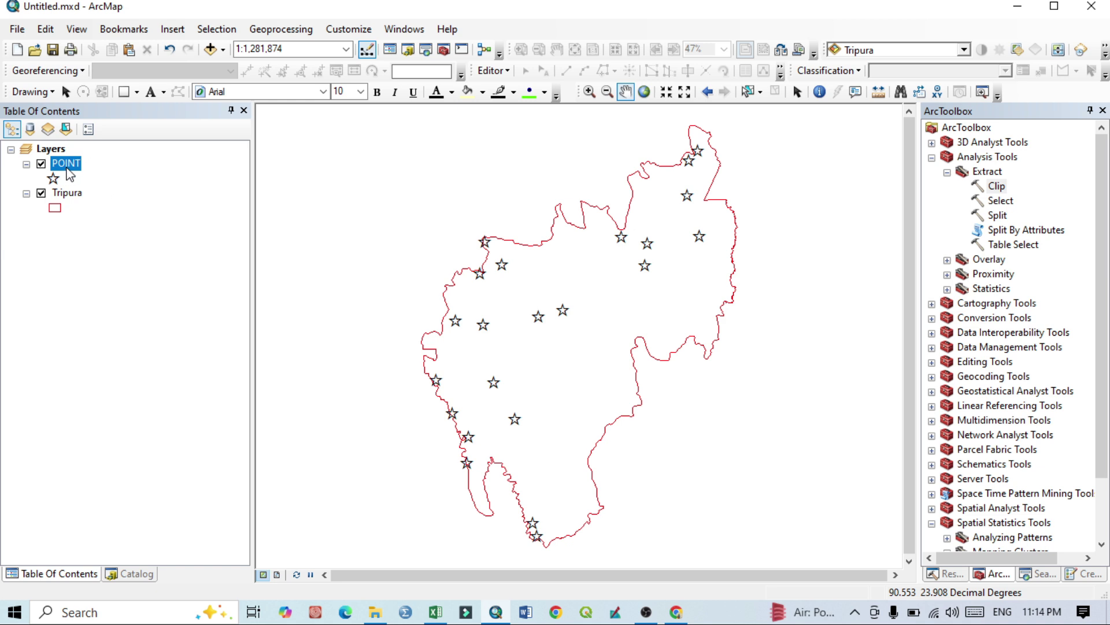
Step: Set the POINT layer's symbology to Bar/Column charts with the WQI field added
right_click(67, 167)
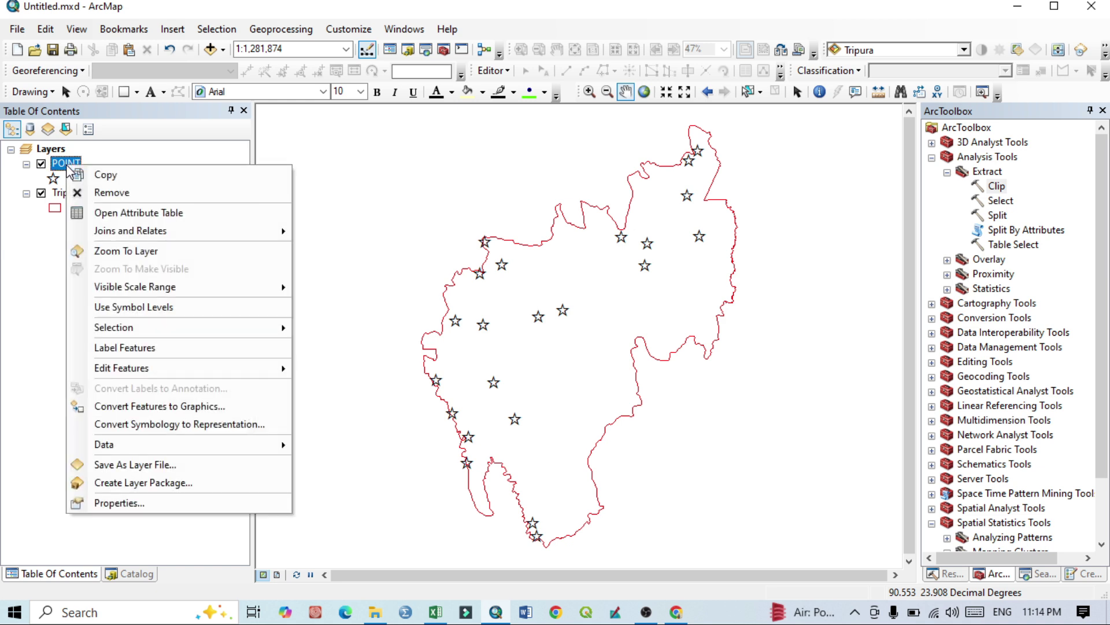
click(136, 501)
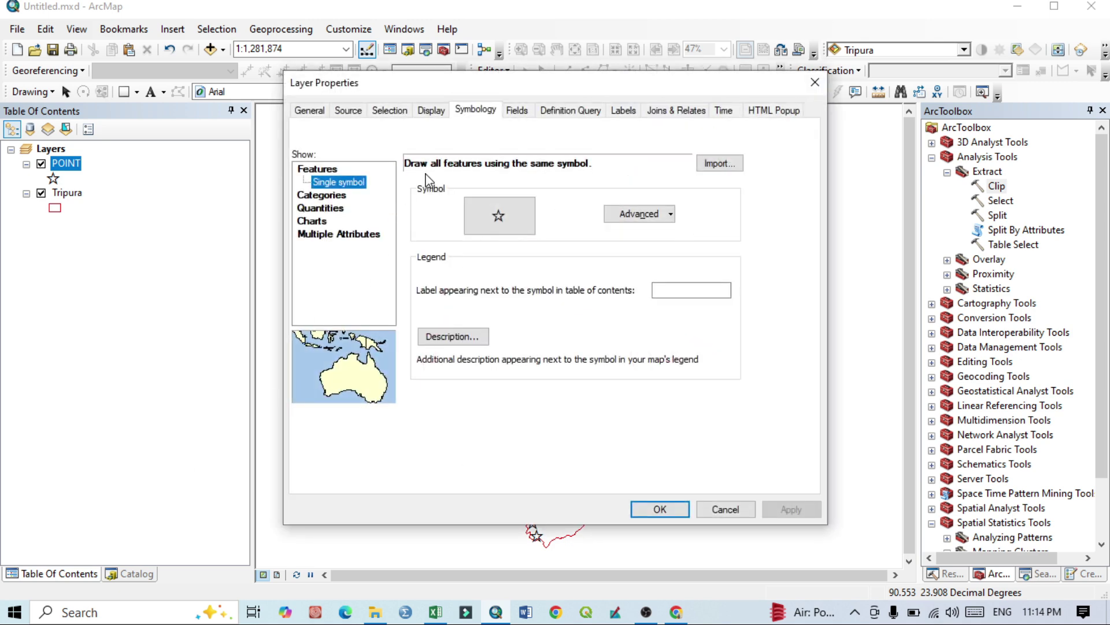
click(307, 222)
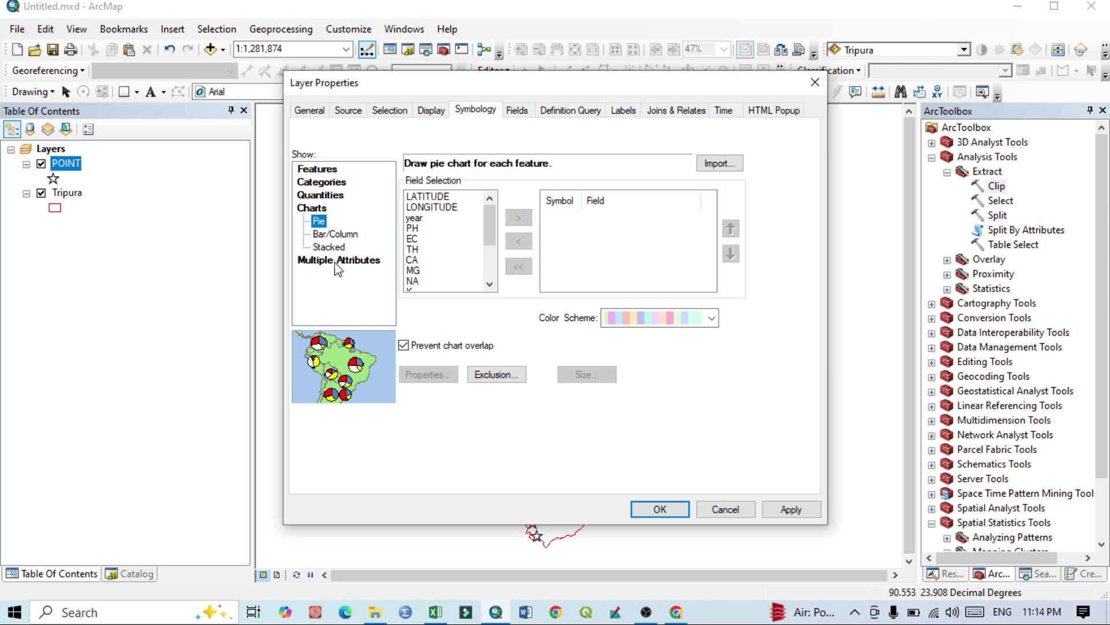
click(333, 234)
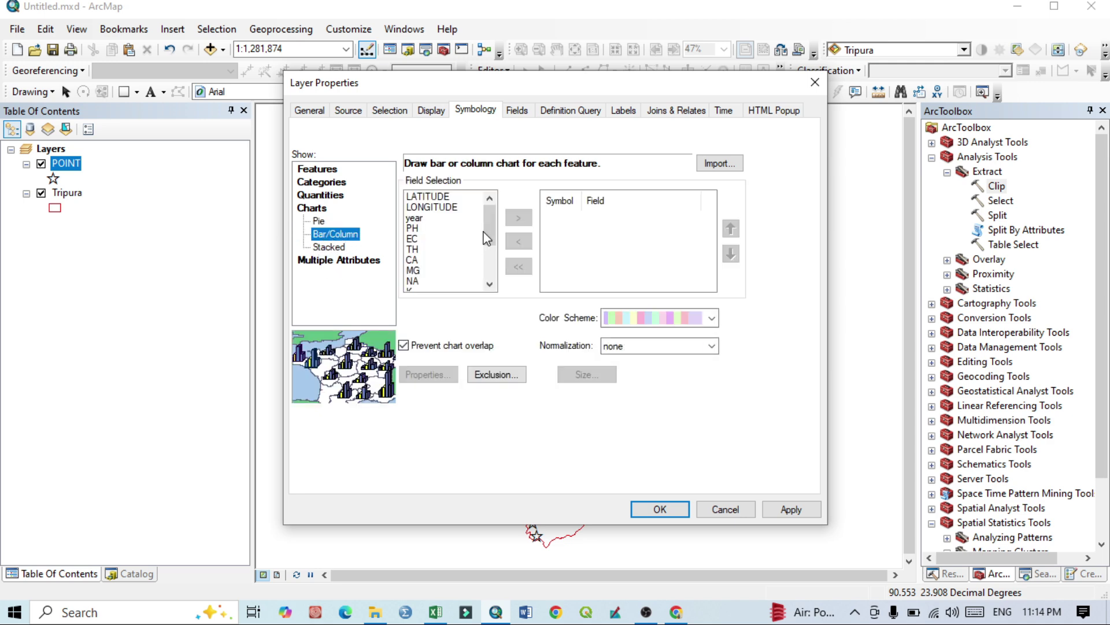
drag(487, 238, 488, 295)
click(422, 281)
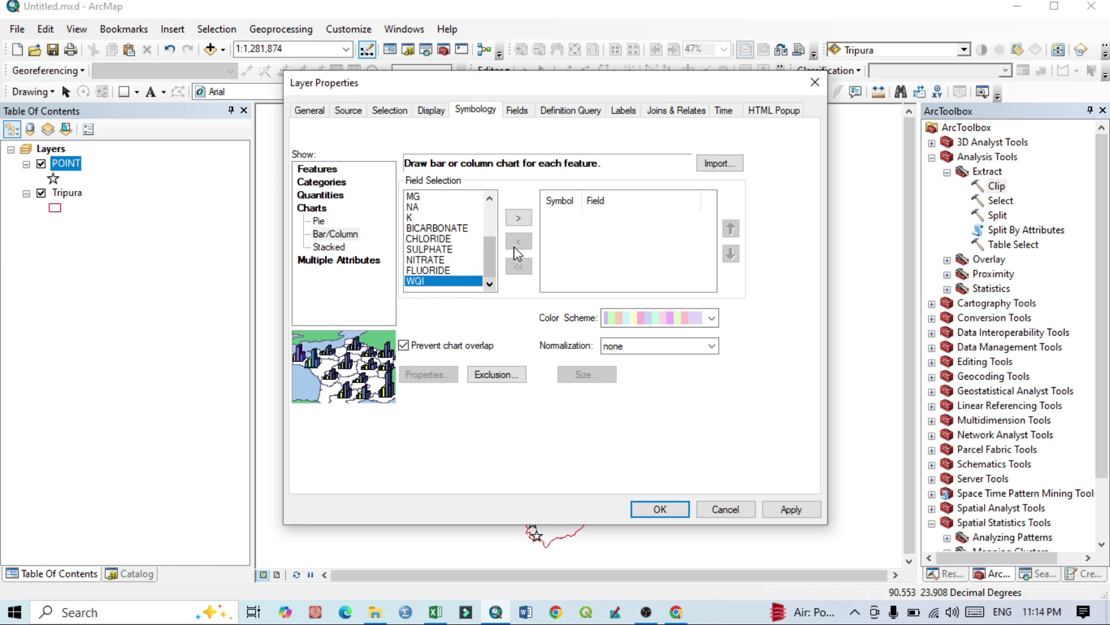
click(518, 218)
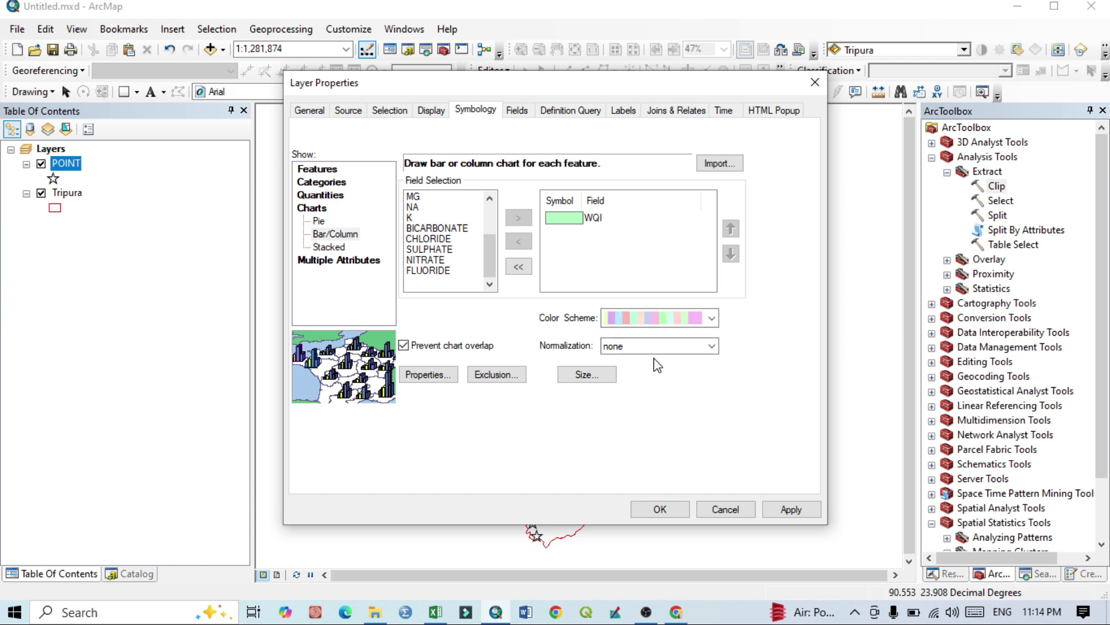
Step: Choose a multicolour scheme so the WQI bars turn purple, and apply it to the map
click(711, 318)
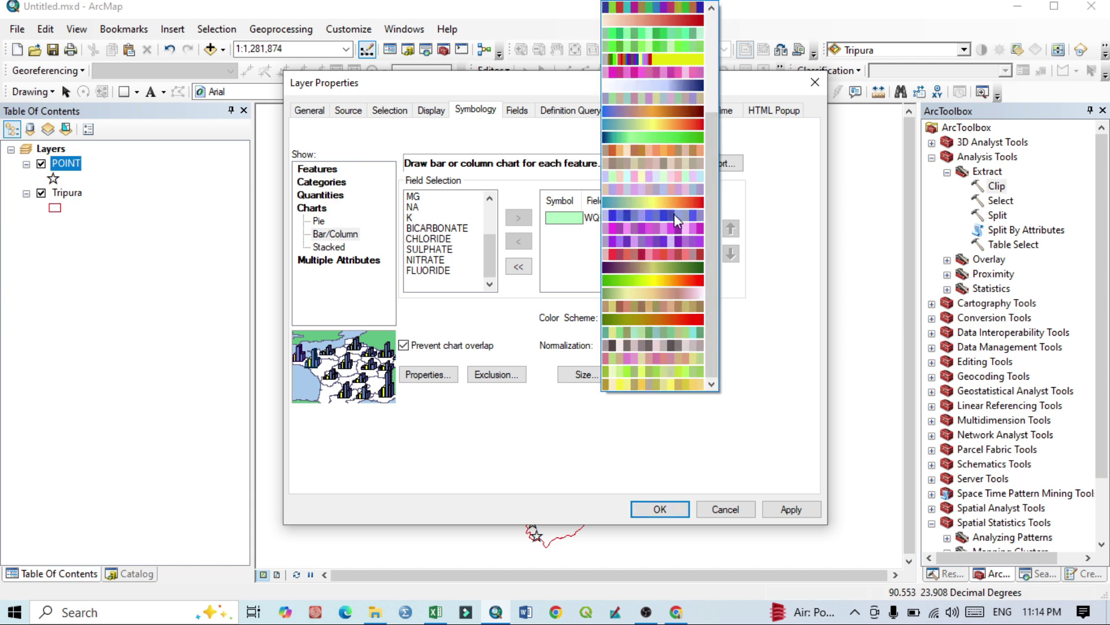
click(696, 203)
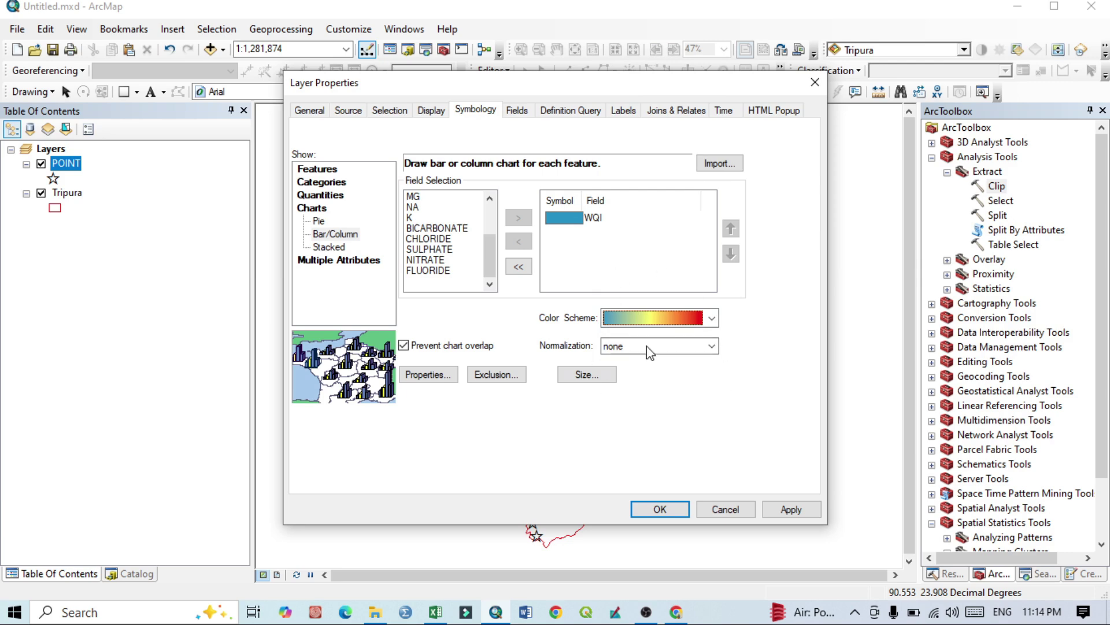
click(711, 319)
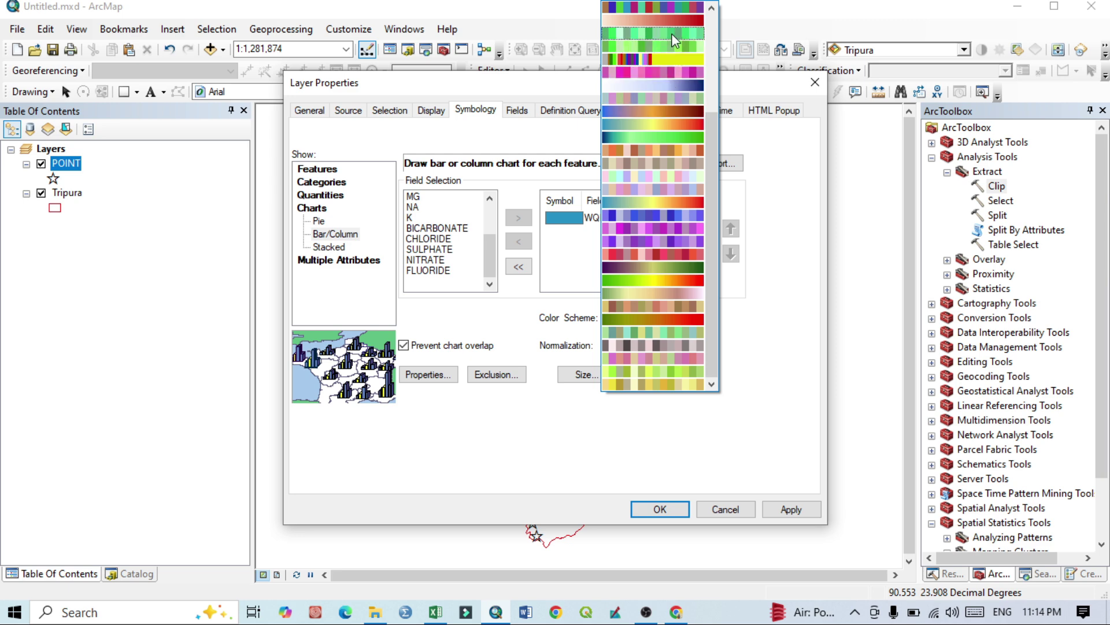
click(696, 9)
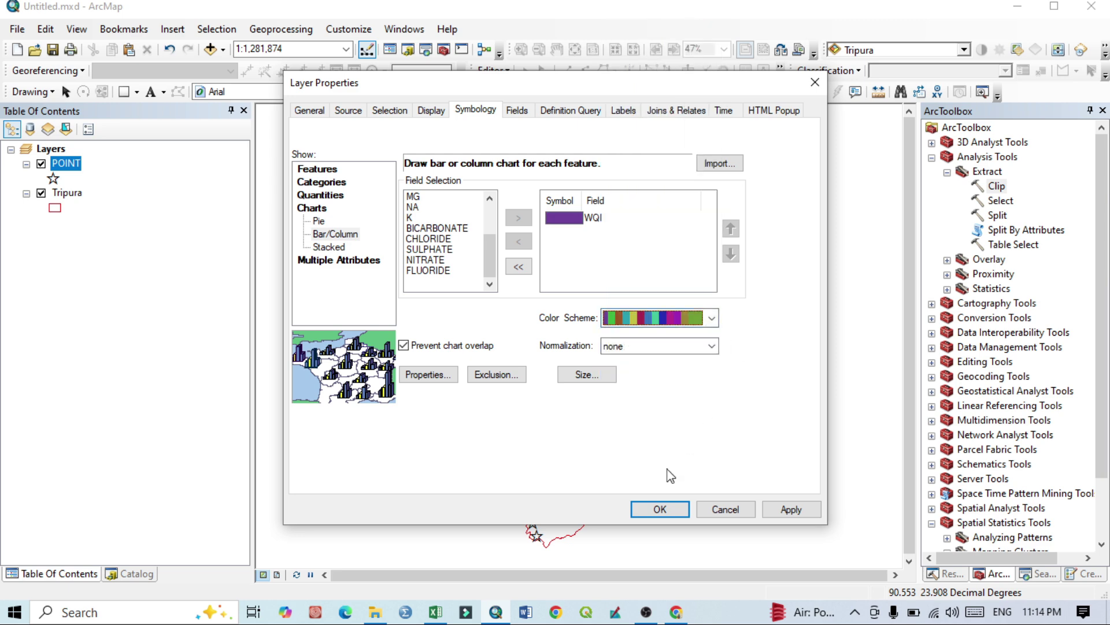
click(791, 509)
drag(604, 89, 202, 187)
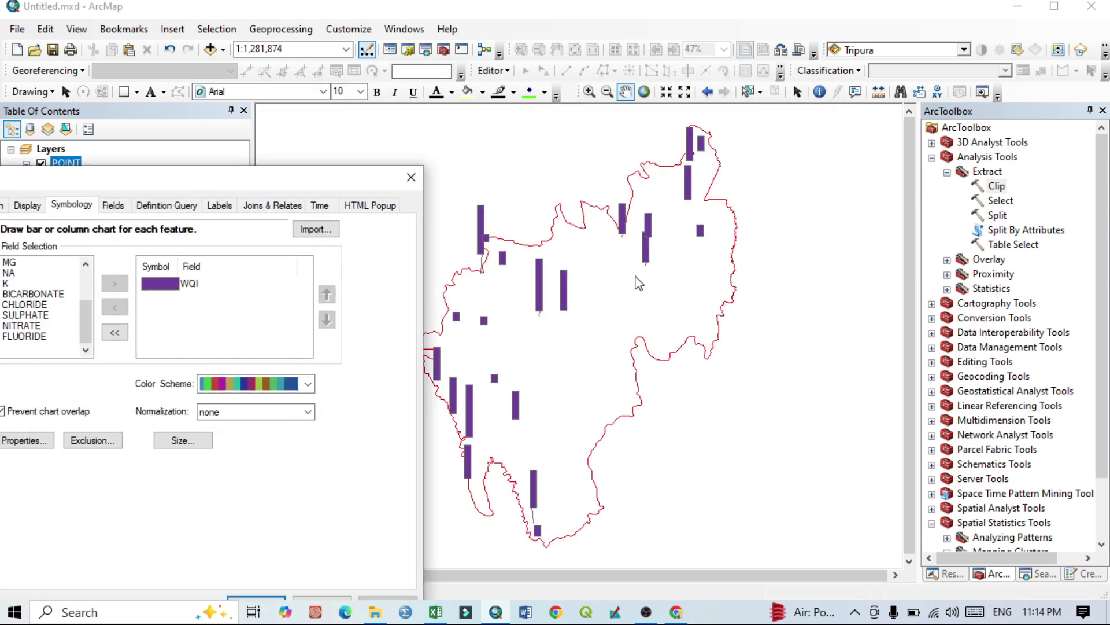
drag(284, 183, 643, 130)
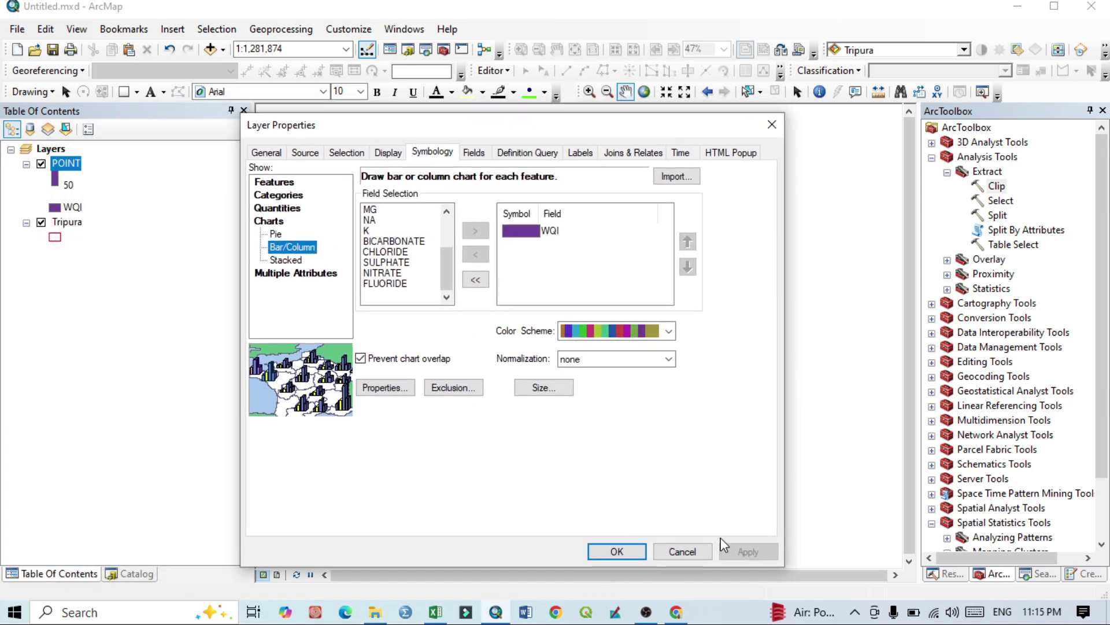
Step: Label the sampling points by SITE_NAME in bold 12-point text
click(585, 153)
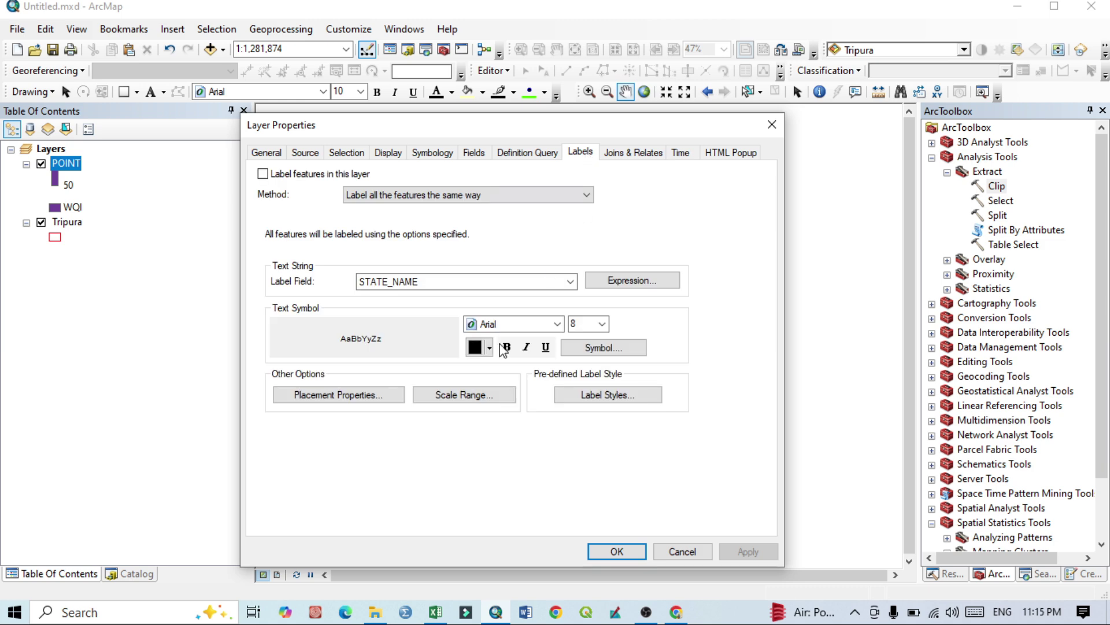
click(570, 281)
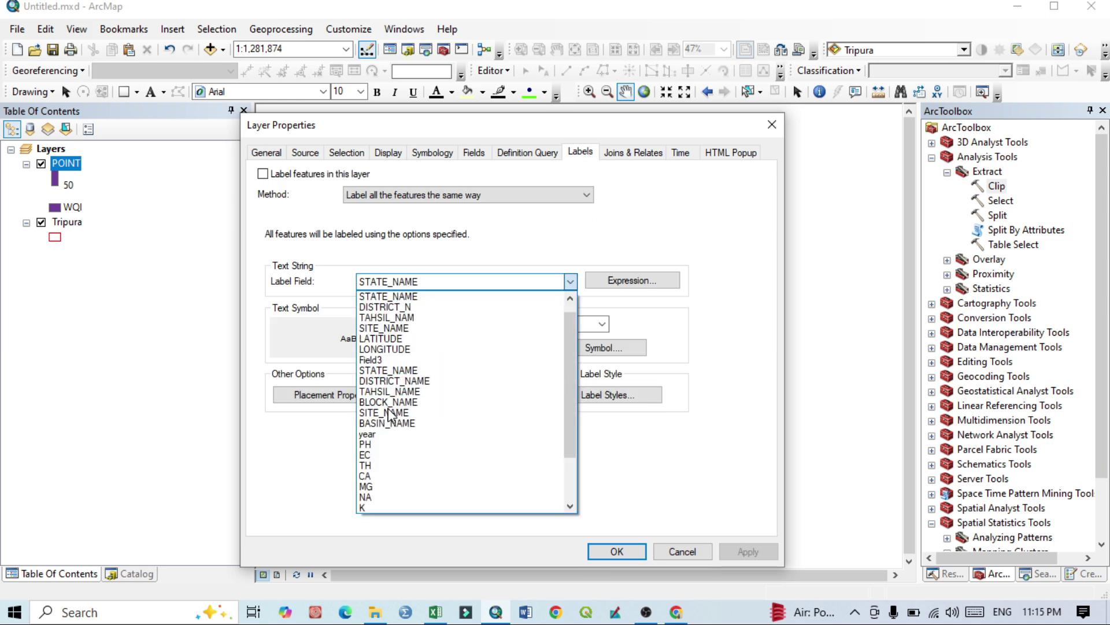
click(398, 329)
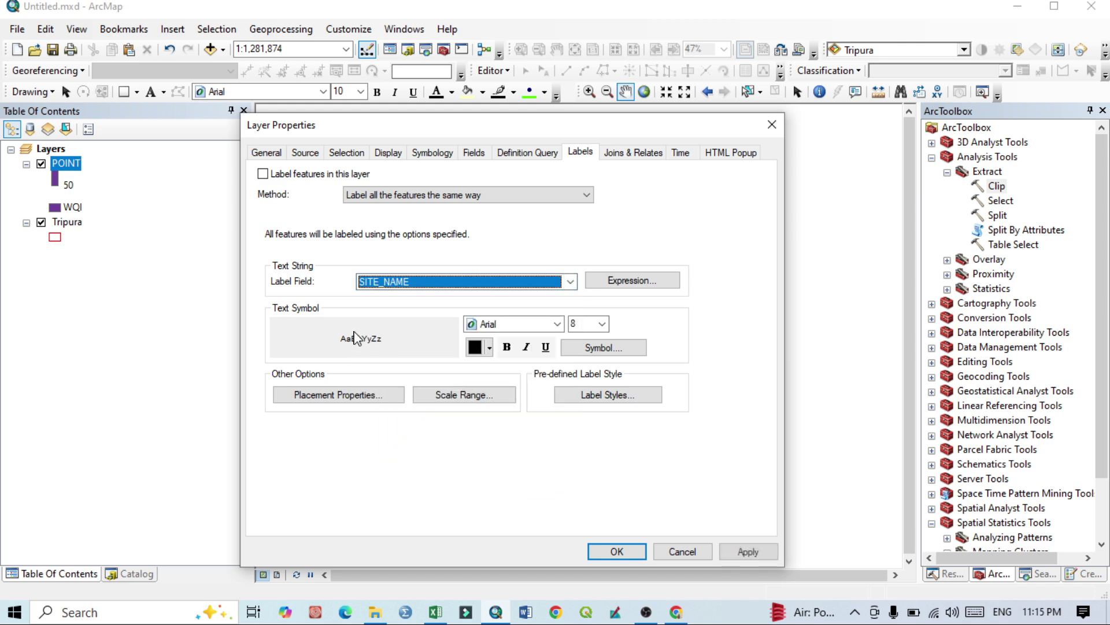
click(263, 174)
click(602, 324)
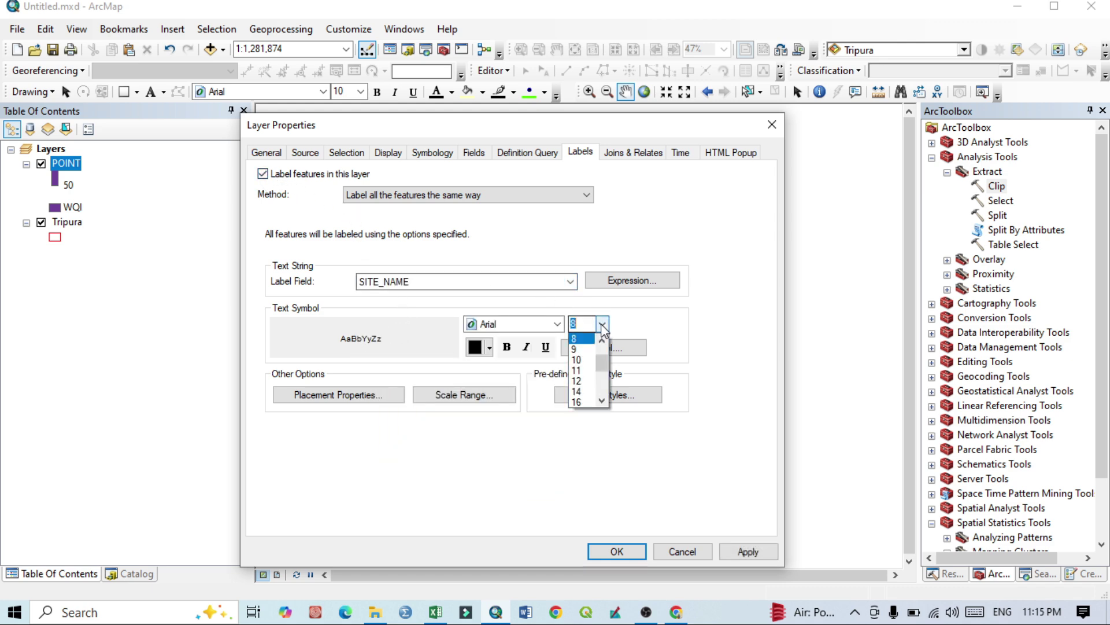
click(578, 381)
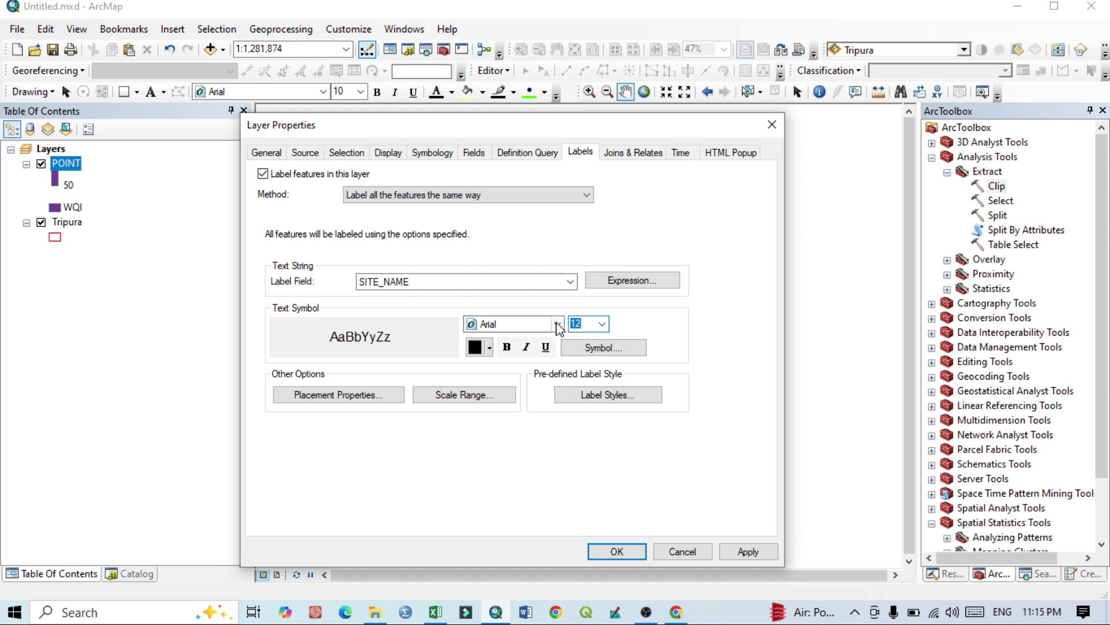
click(507, 348)
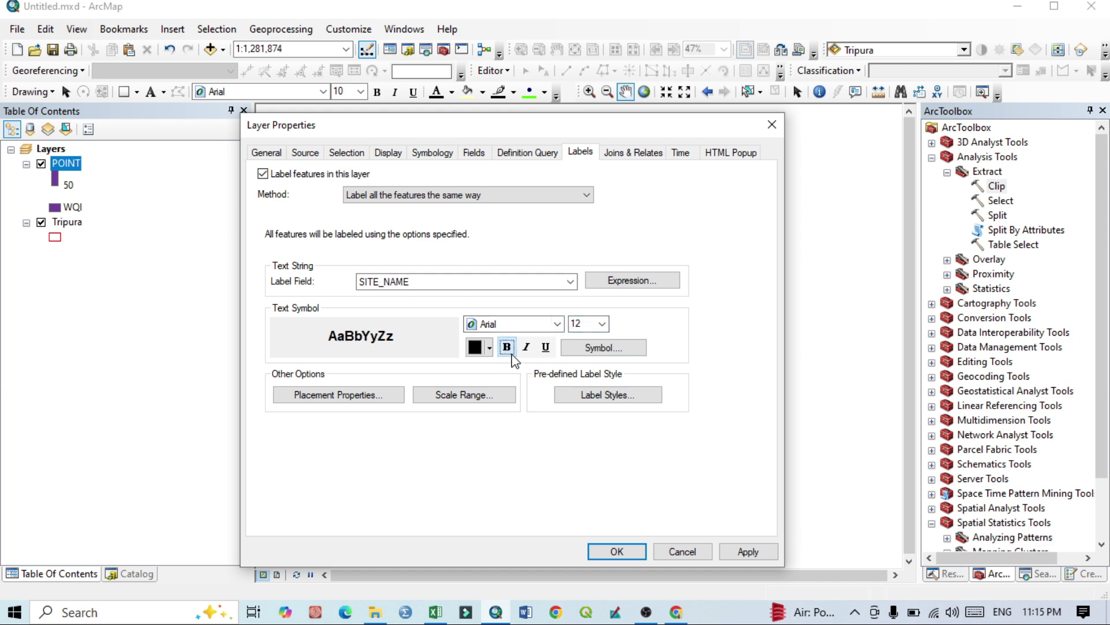
click(744, 550)
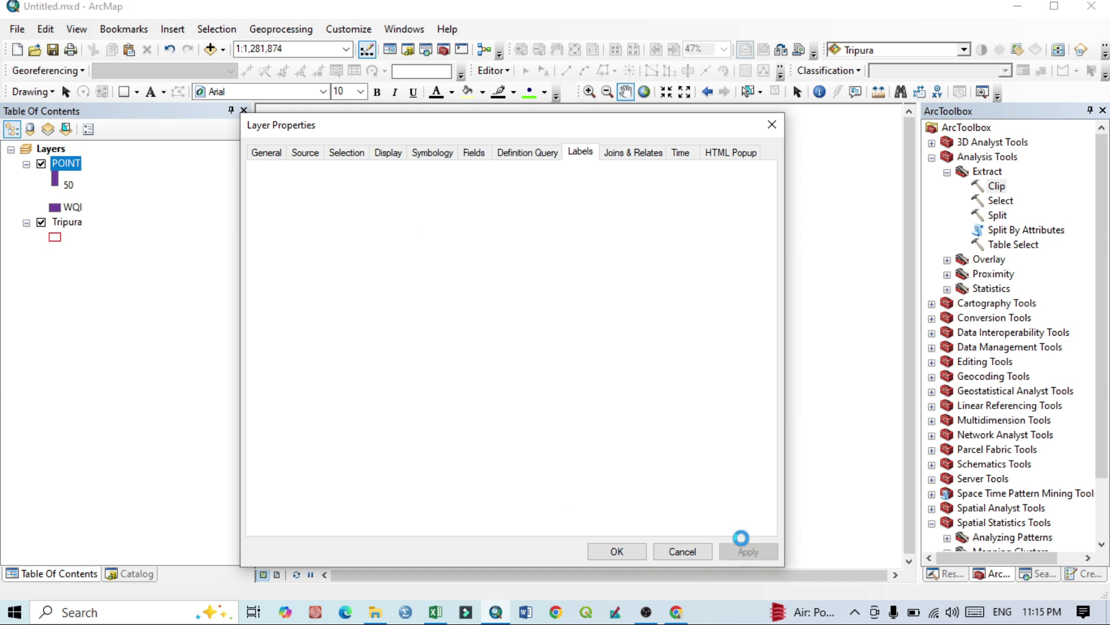
click(617, 550)
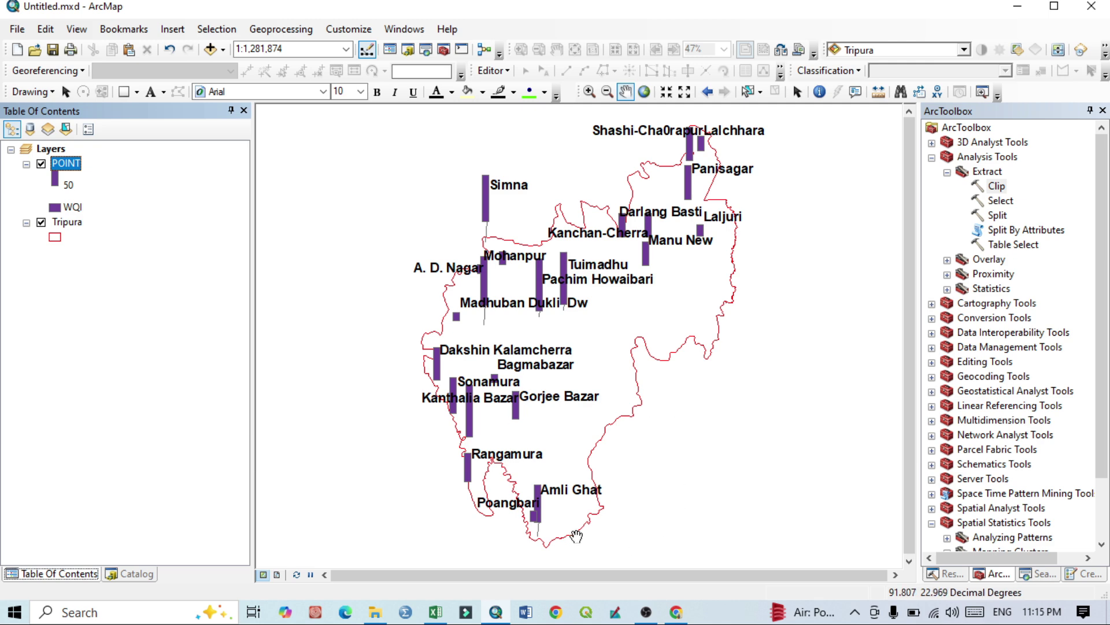
Step: Add FLUORIDE to the POINT layer's bar chart fields beside WQI and apply
right_click(65, 164)
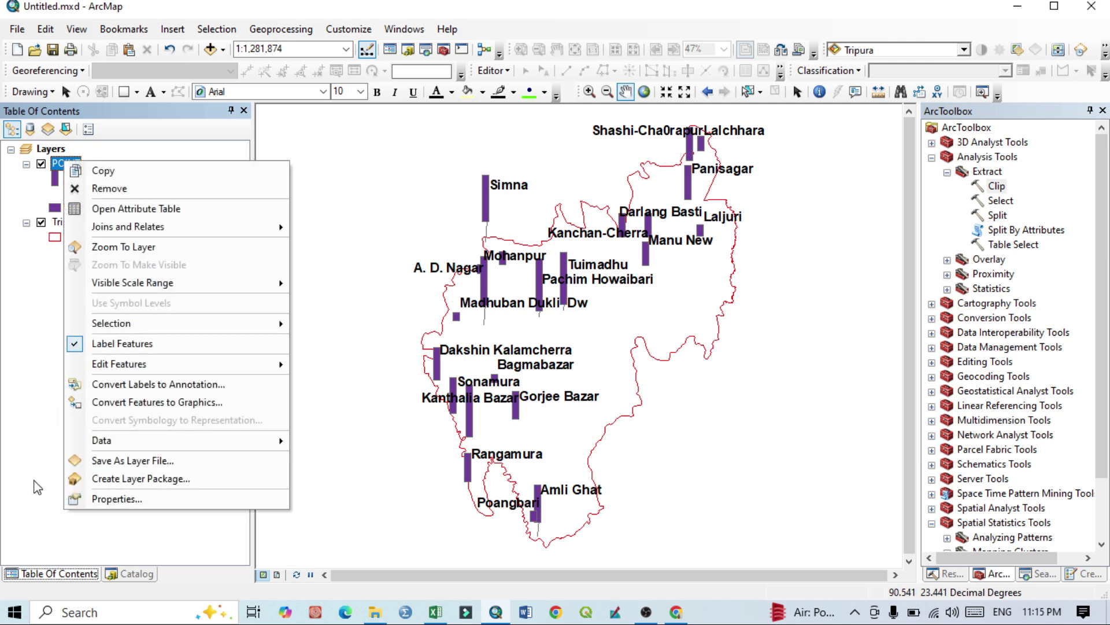
click(110, 499)
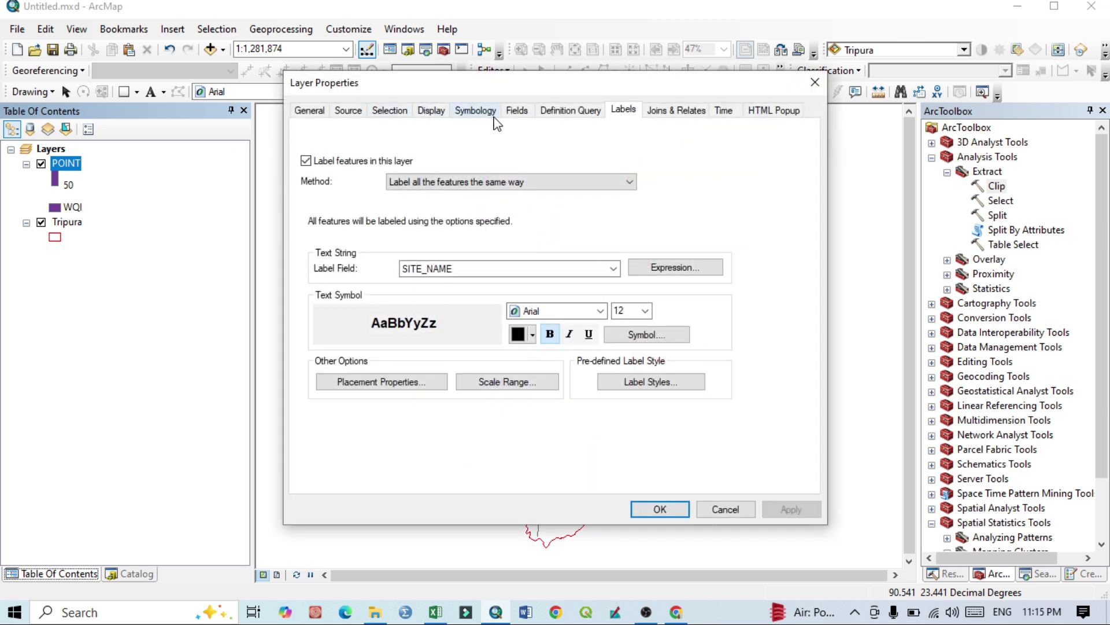
click(471, 113)
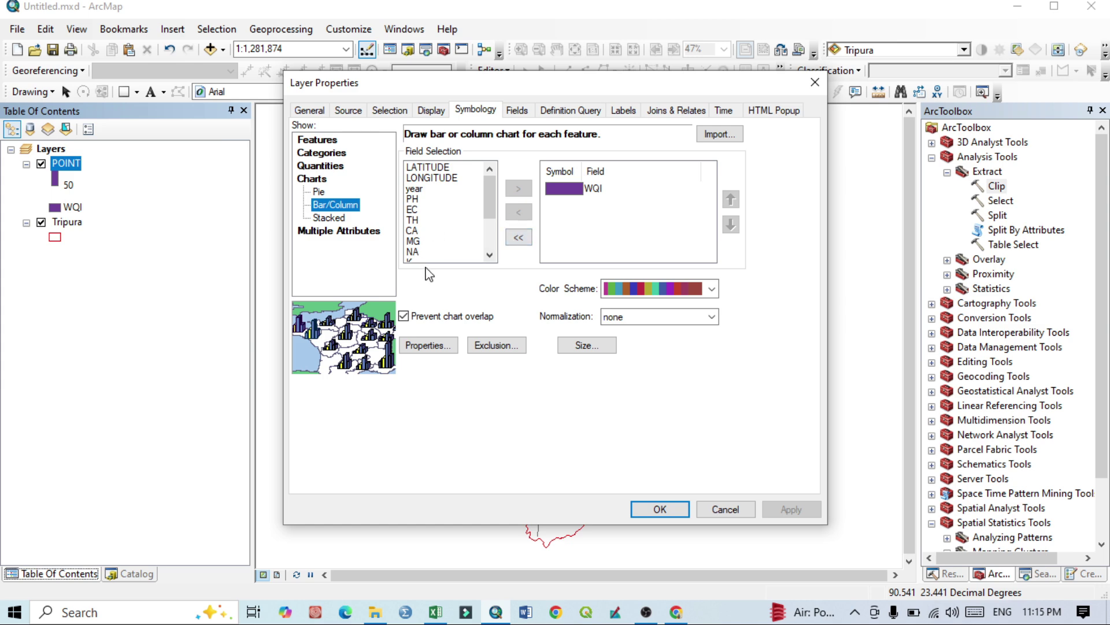
scroll(489, 249, down, 2)
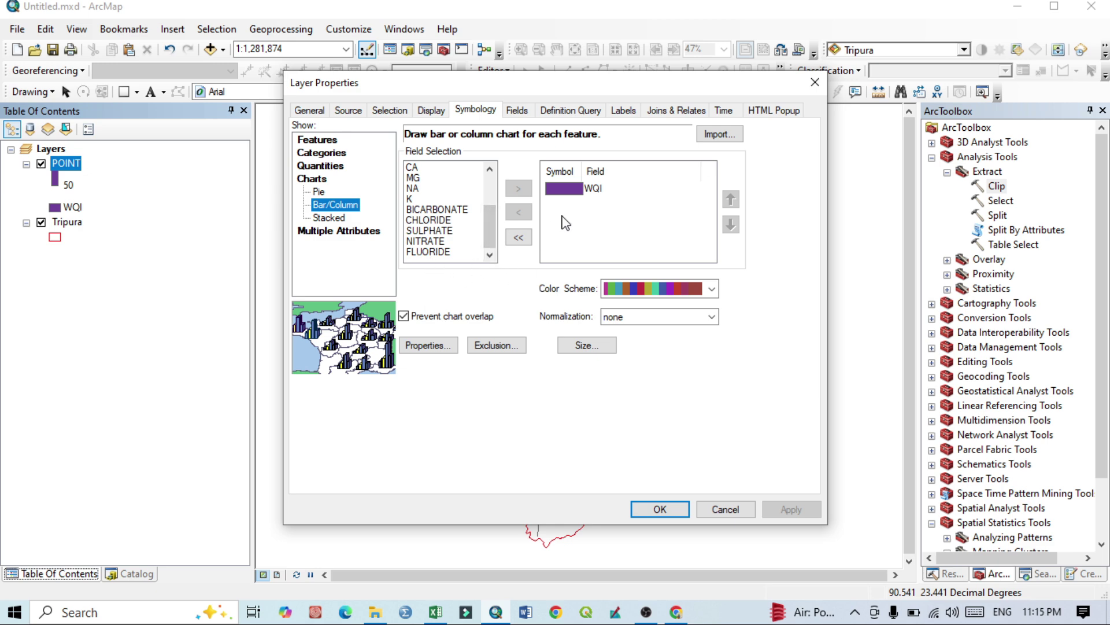
click(416, 253)
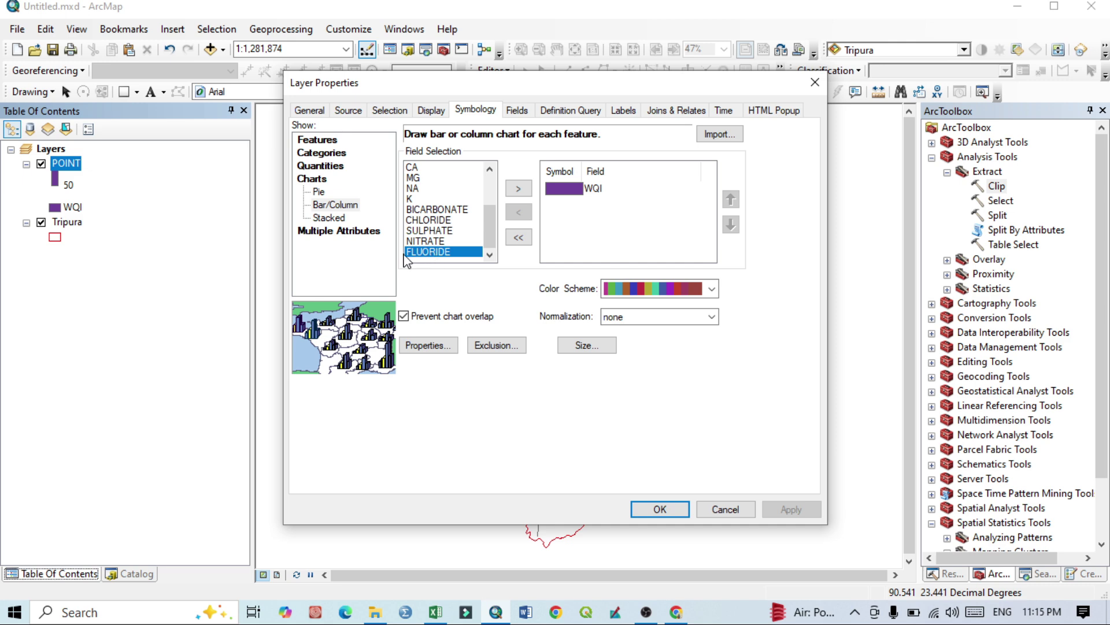
click(518, 189)
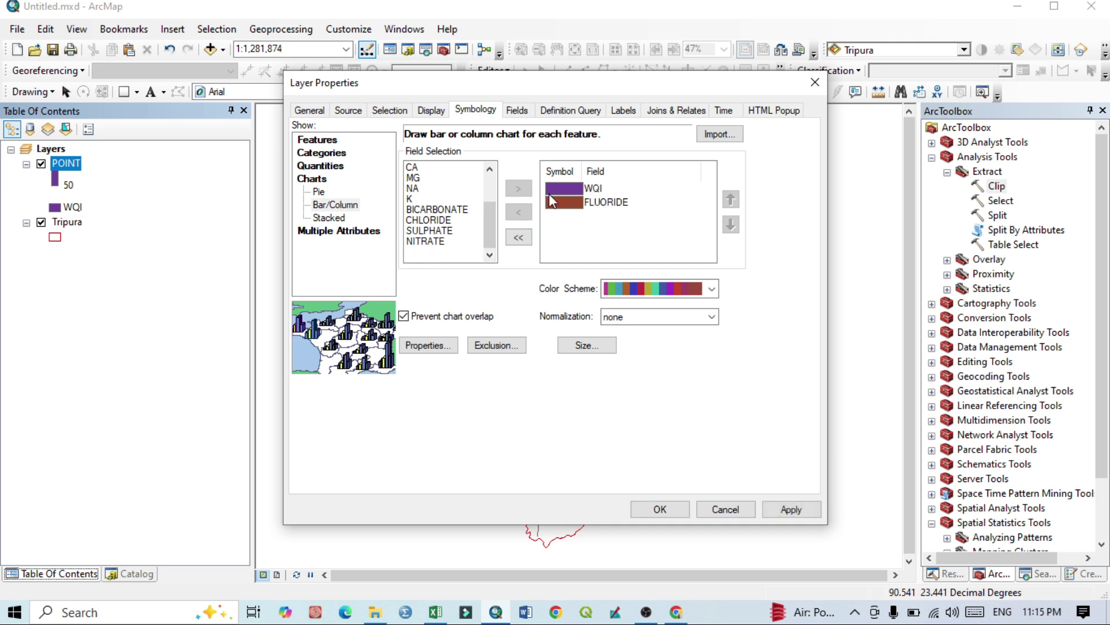
click(791, 509)
click(660, 509)
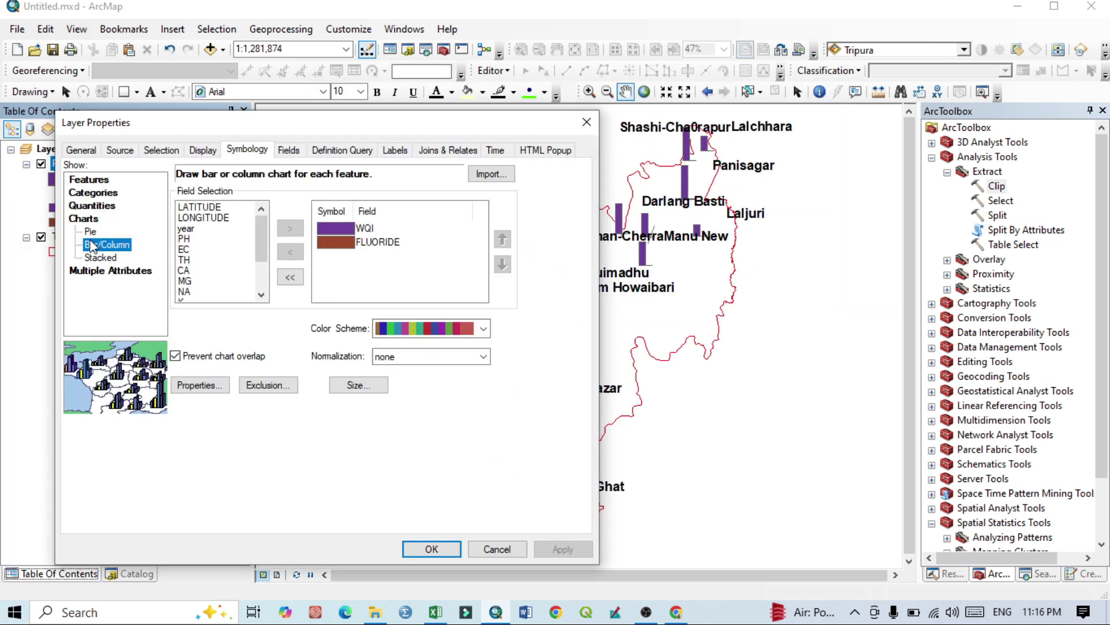
Step: Switch the point symbols to pie charts, adding CA alongside WQI and MG, and apply
click(91, 232)
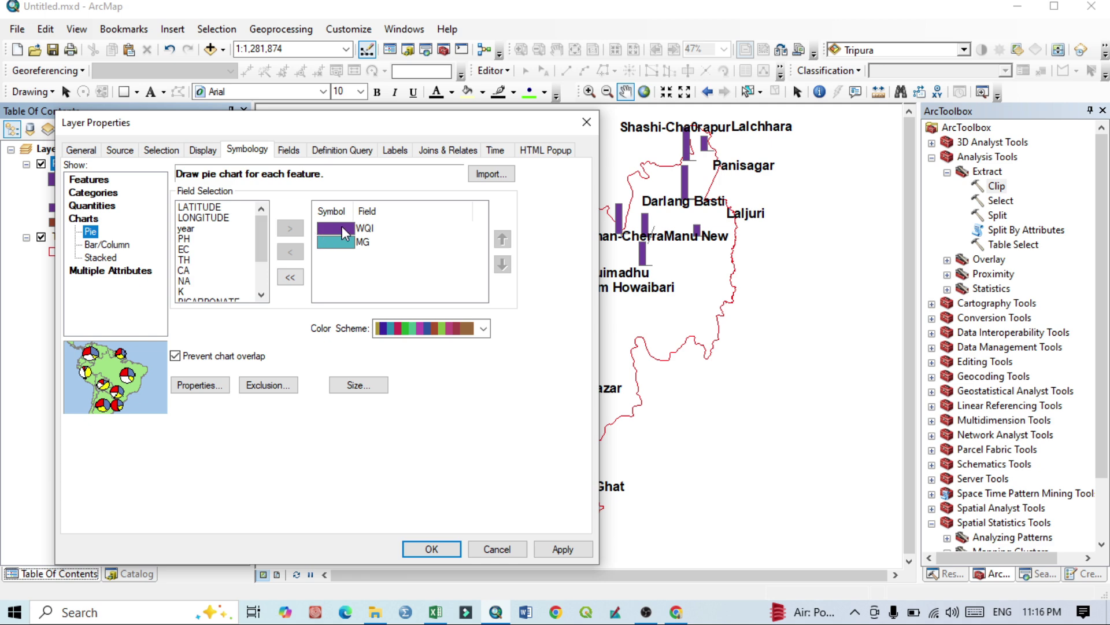
click(185, 271)
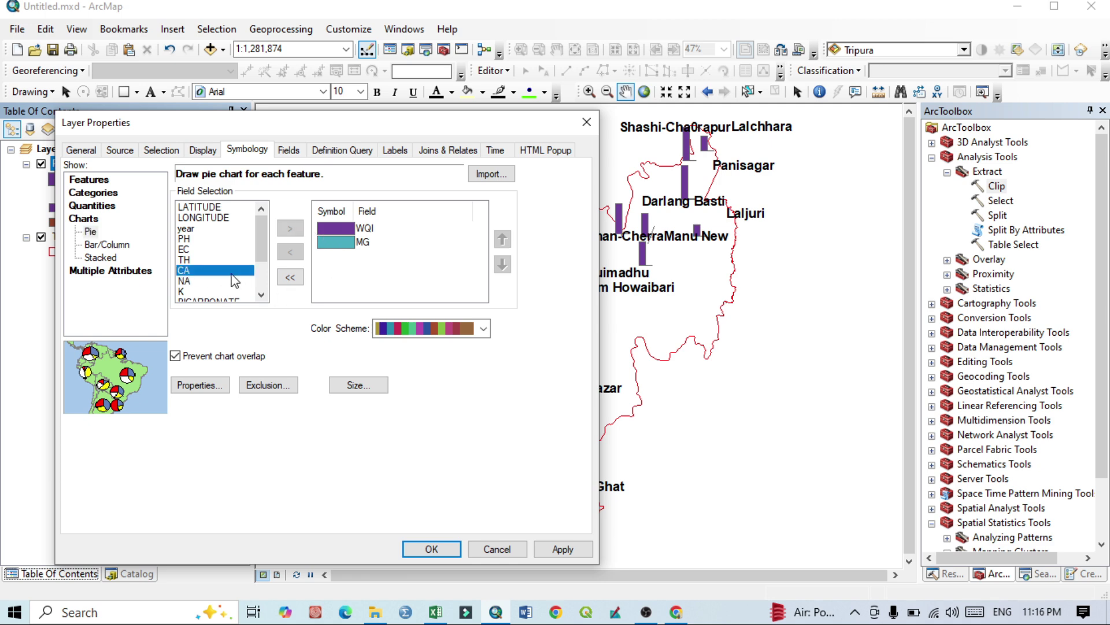
click(290, 228)
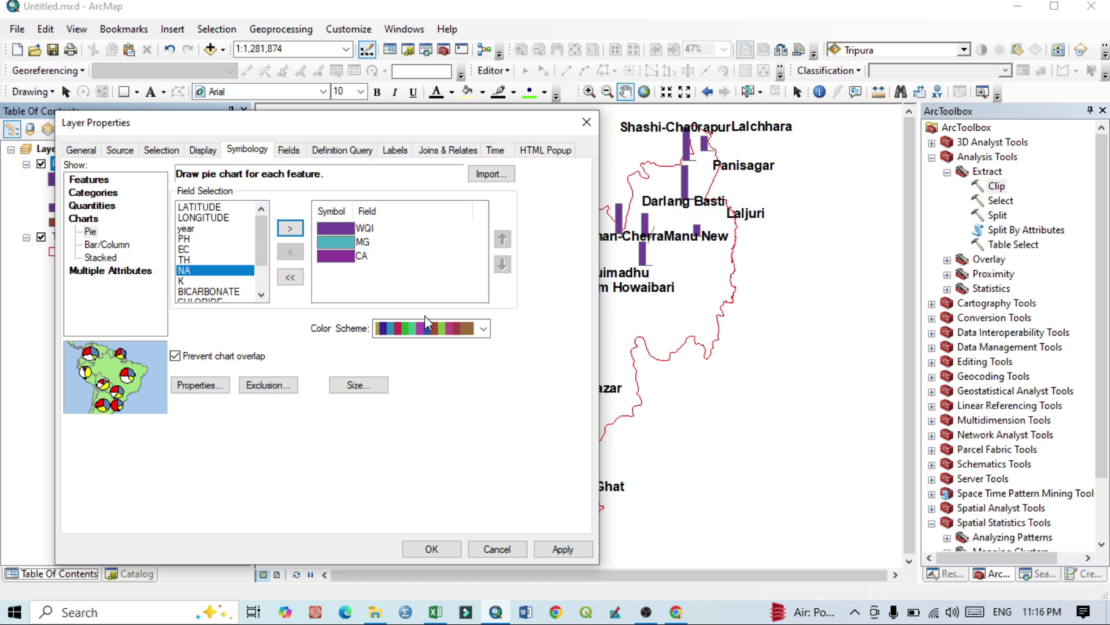
click(564, 553)
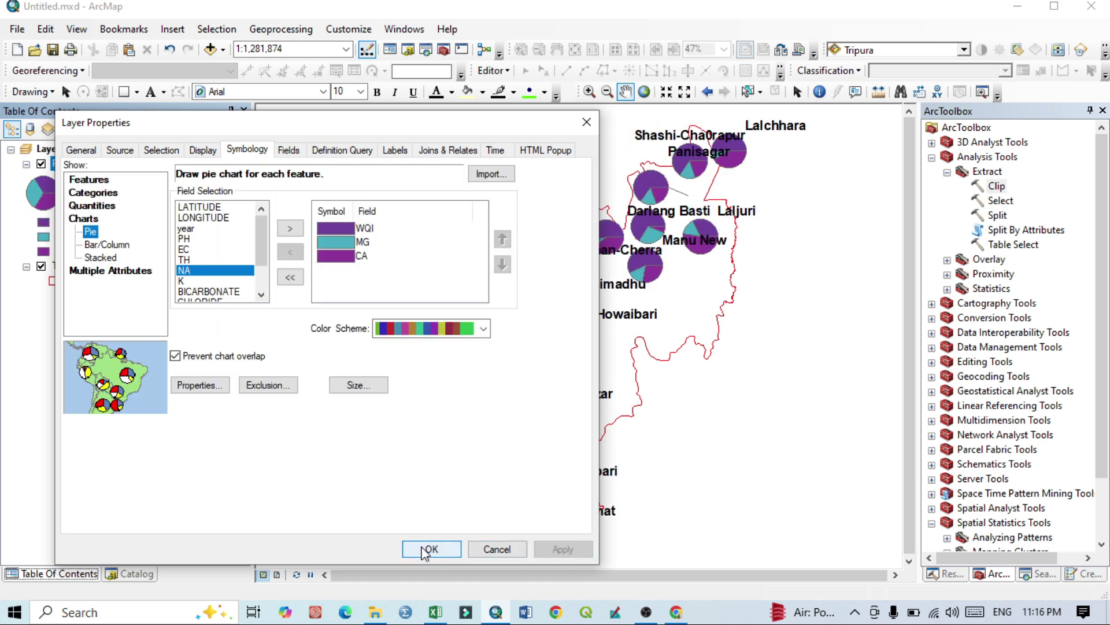
click(395, 151)
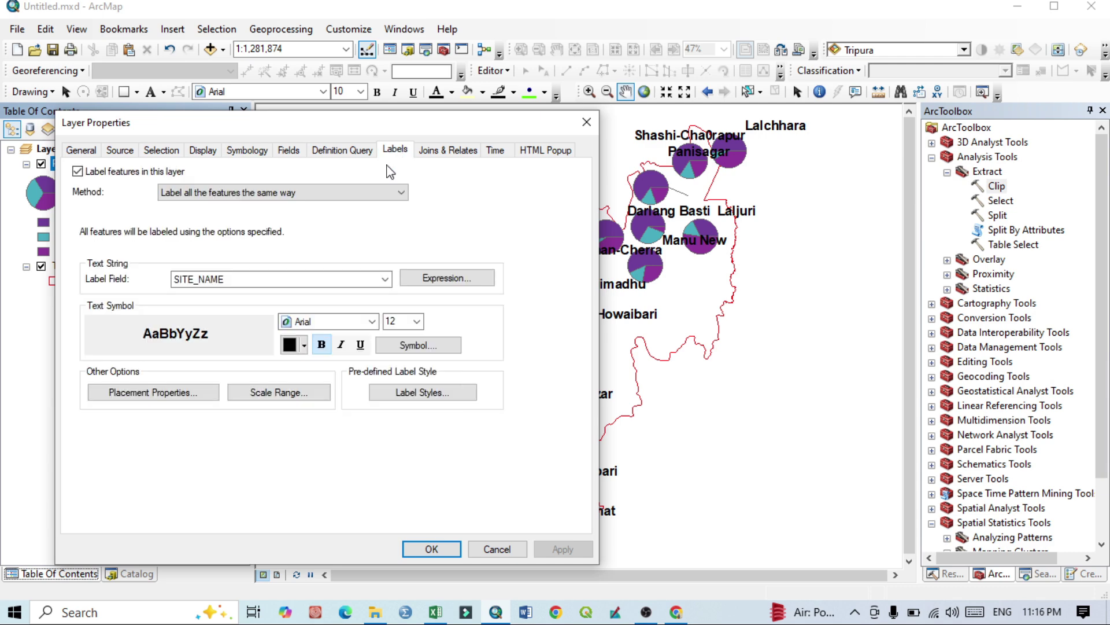
click(416, 321)
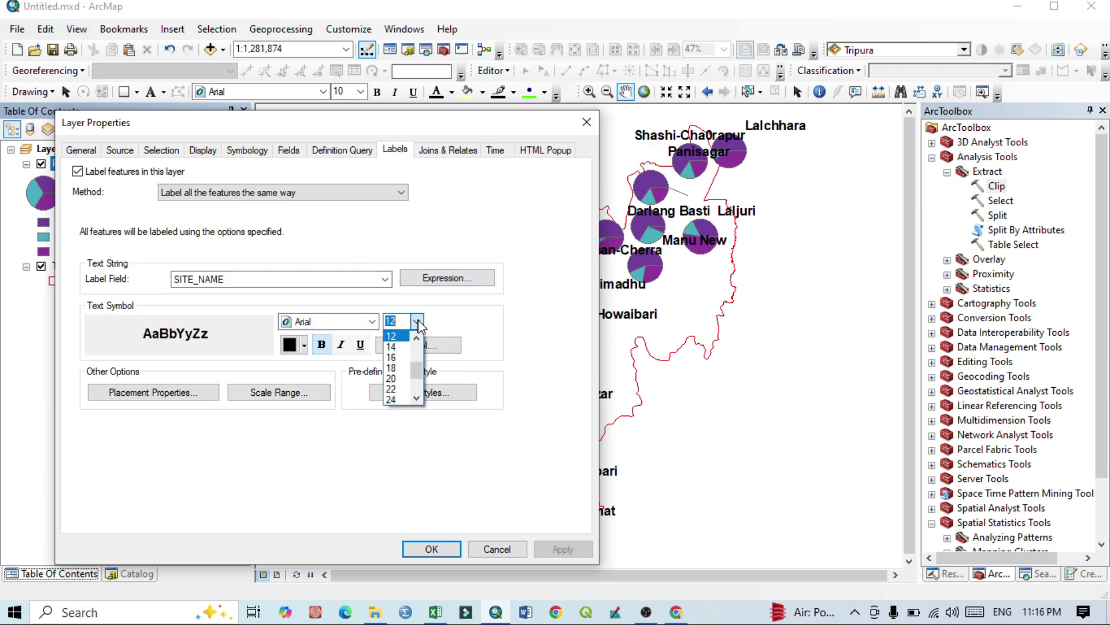
scroll(405, 356, up, 2)
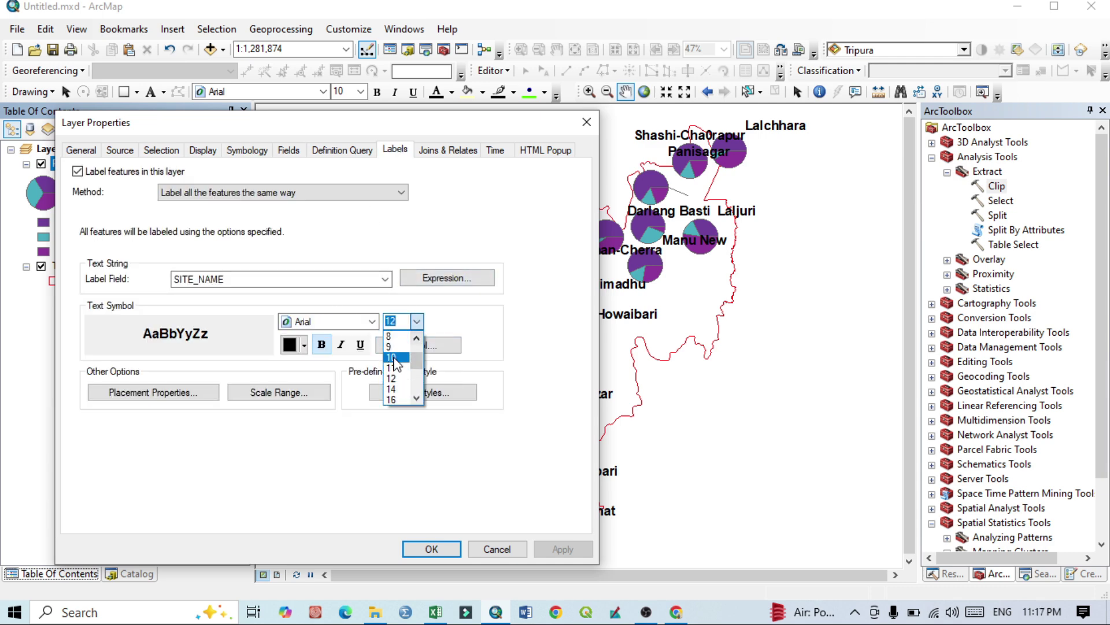
Step: Make the site labels 10-point regular text placed preferring Bottom Left
click(396, 359)
click(324, 347)
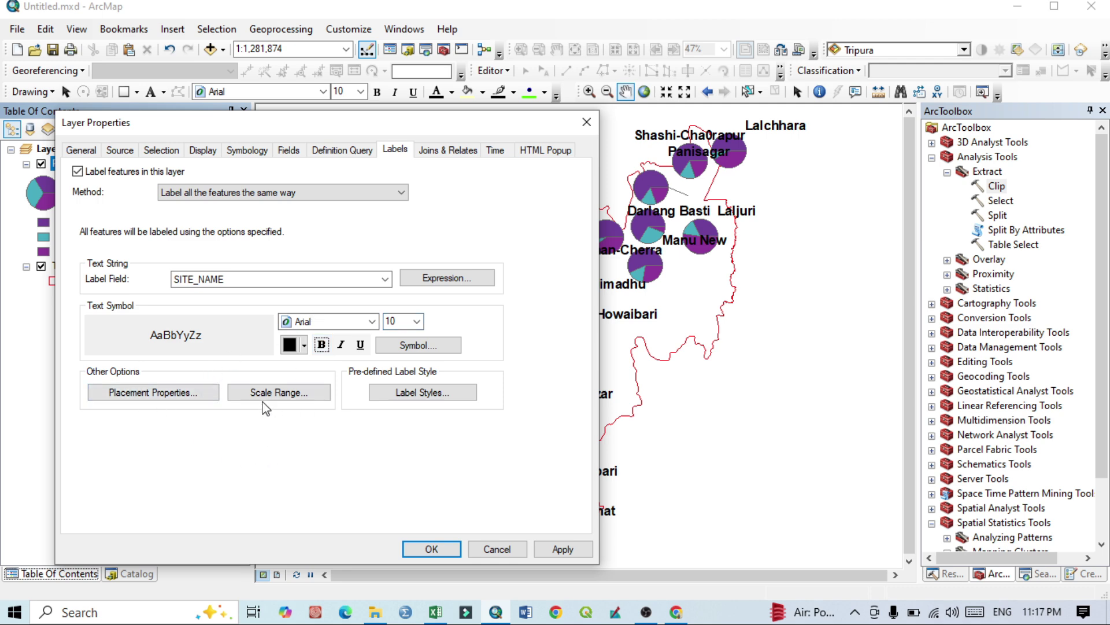
click(156, 393)
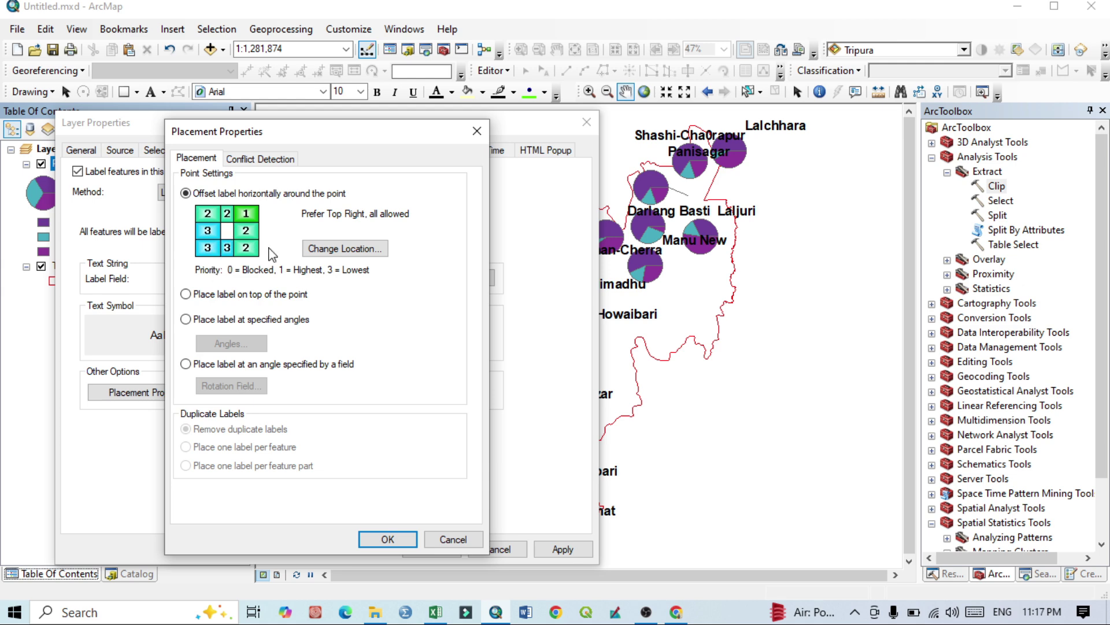
click(340, 249)
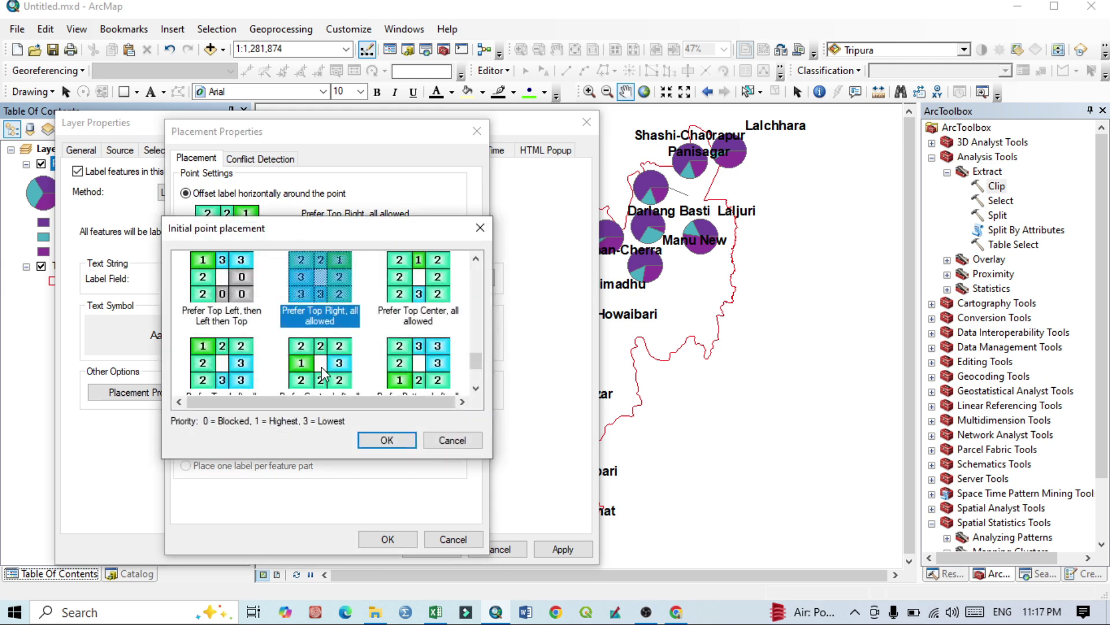
click(408, 392)
click(387, 439)
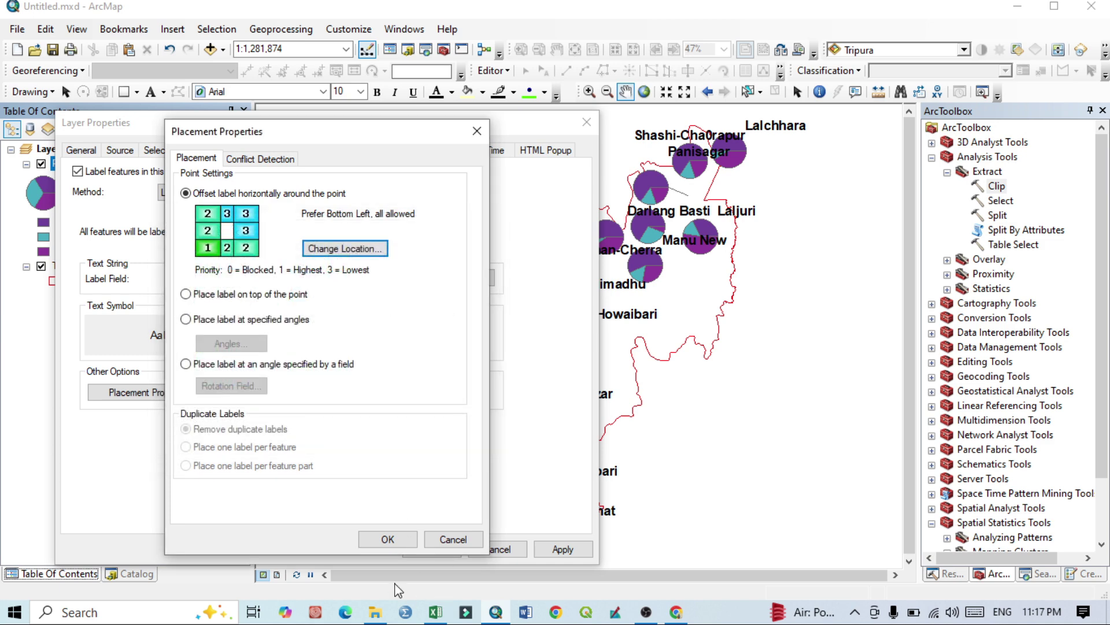
click(387, 539)
click(558, 549)
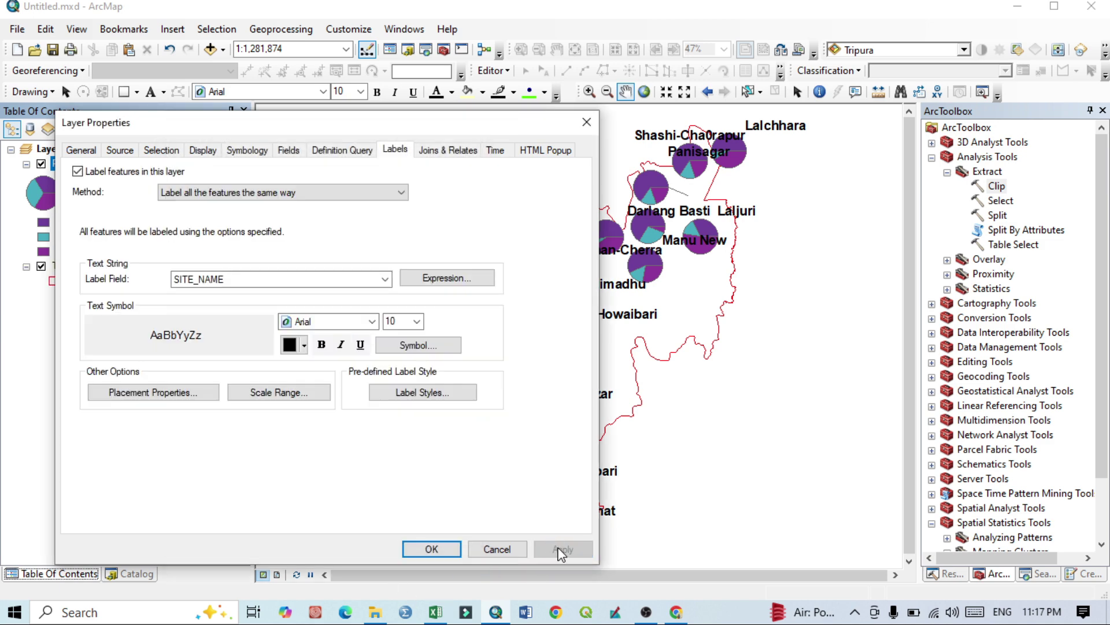
click(431, 550)
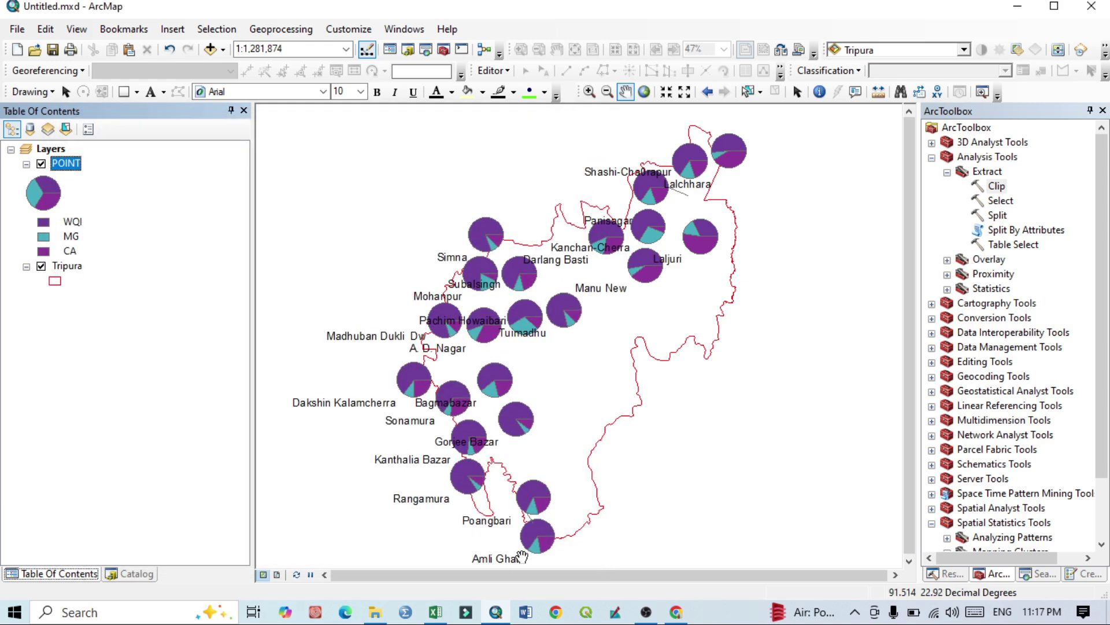
Step: Give the Tripura polygon a Beige fill
click(56, 283)
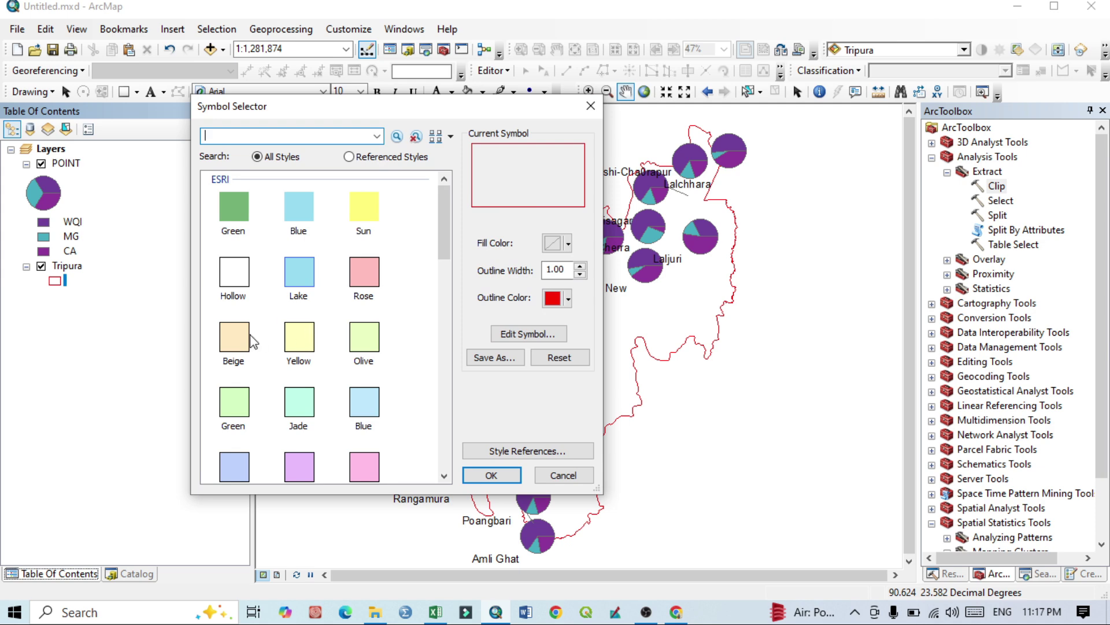
click(246, 339)
click(503, 475)
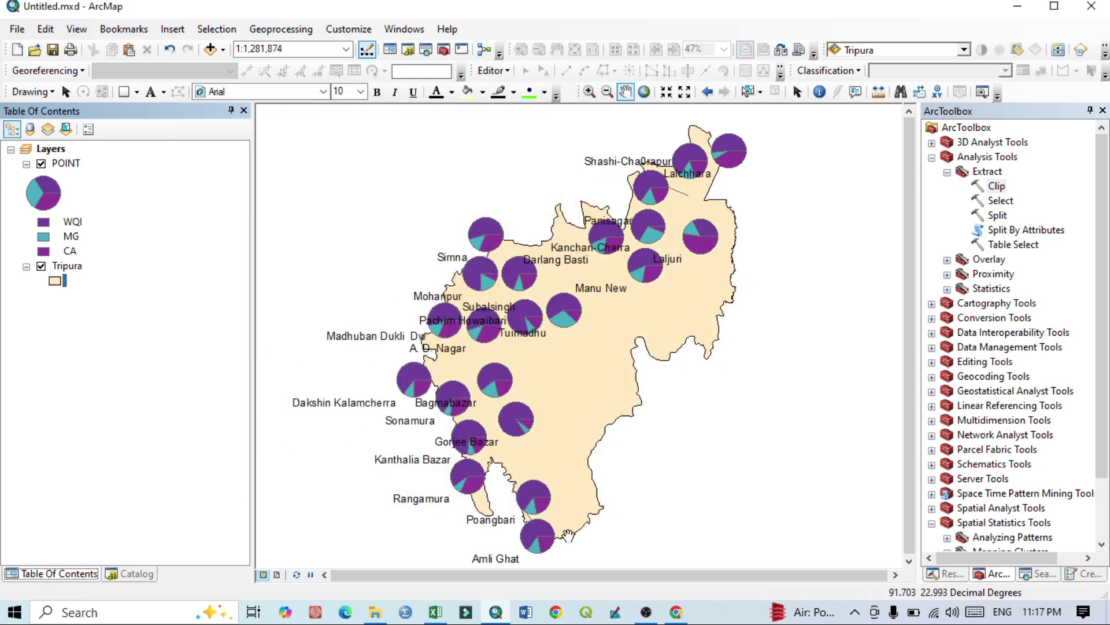
Step: Set the Tripura outline to red with width 2
click(58, 283)
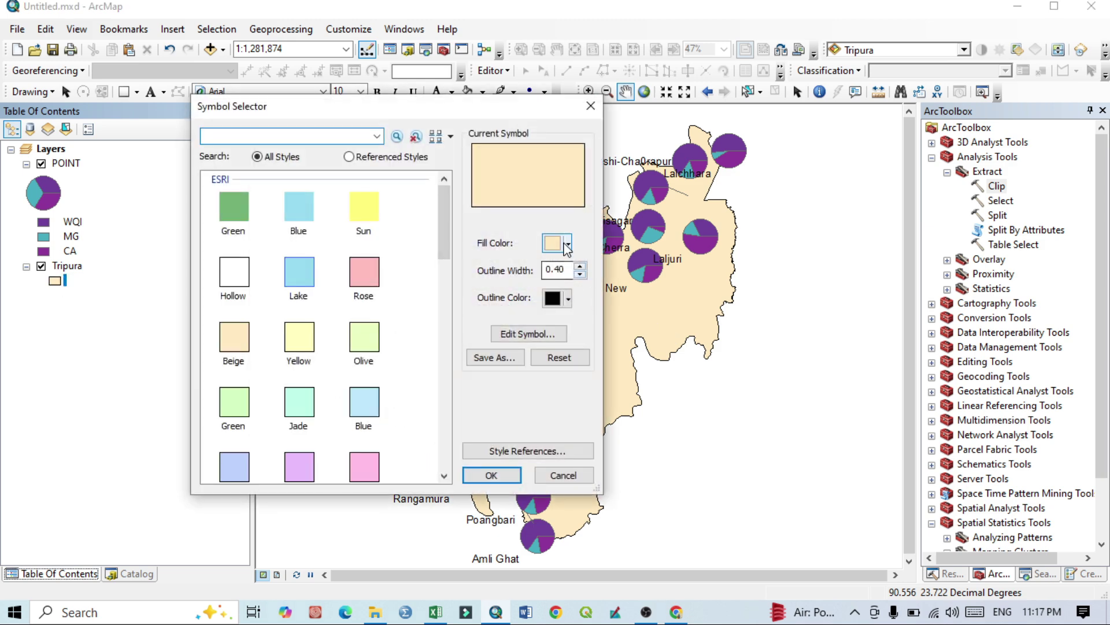
click(569, 298)
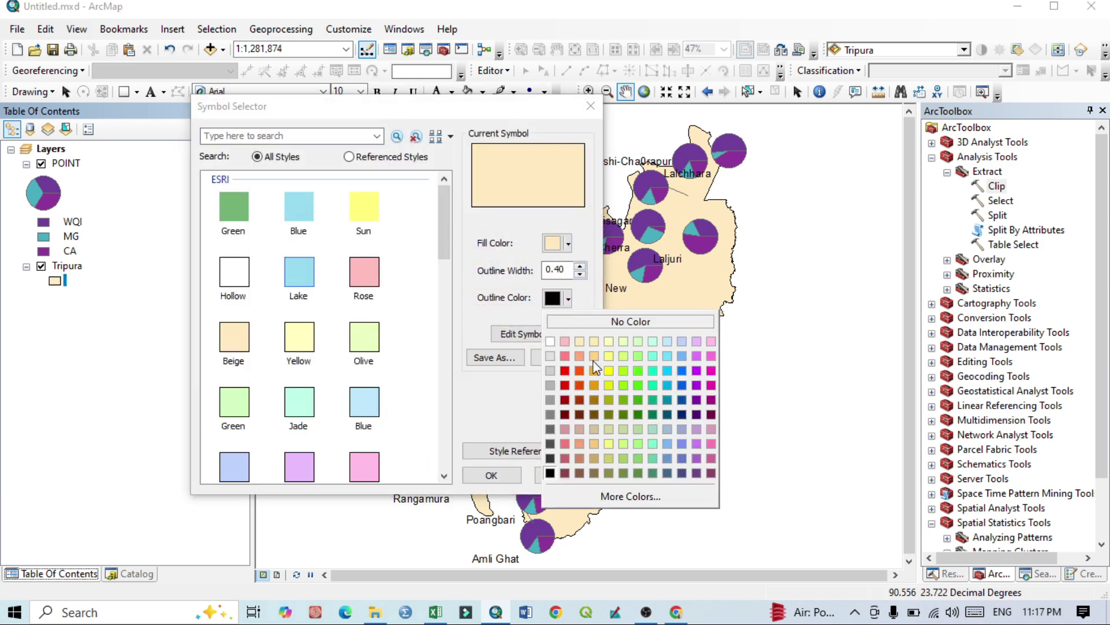
click(564, 371)
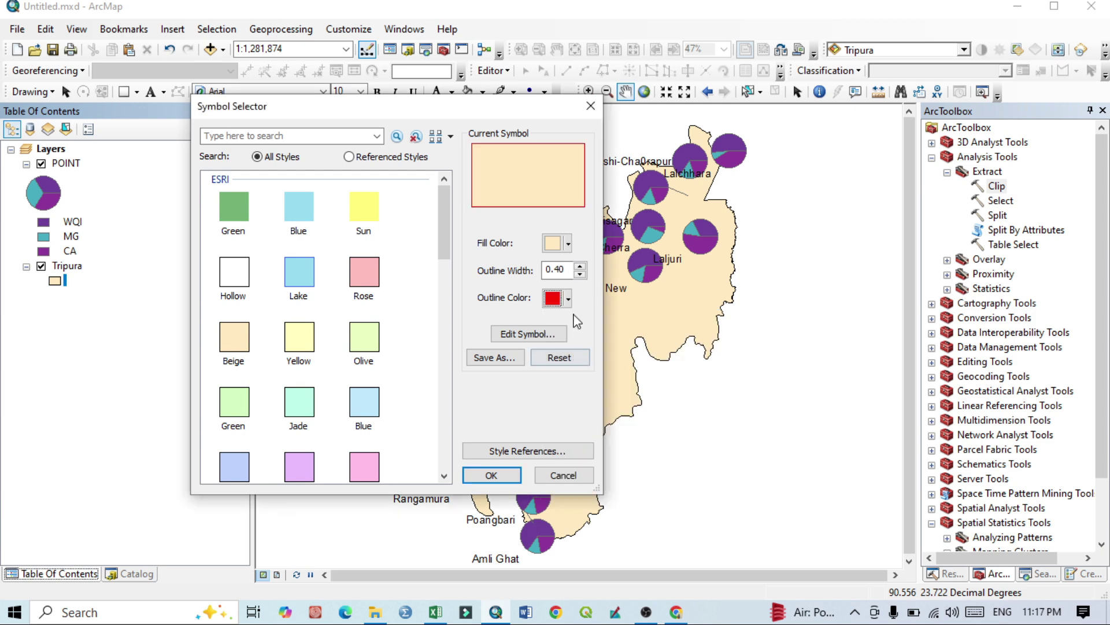
double_click(555, 270)
text(2)
key(Return)
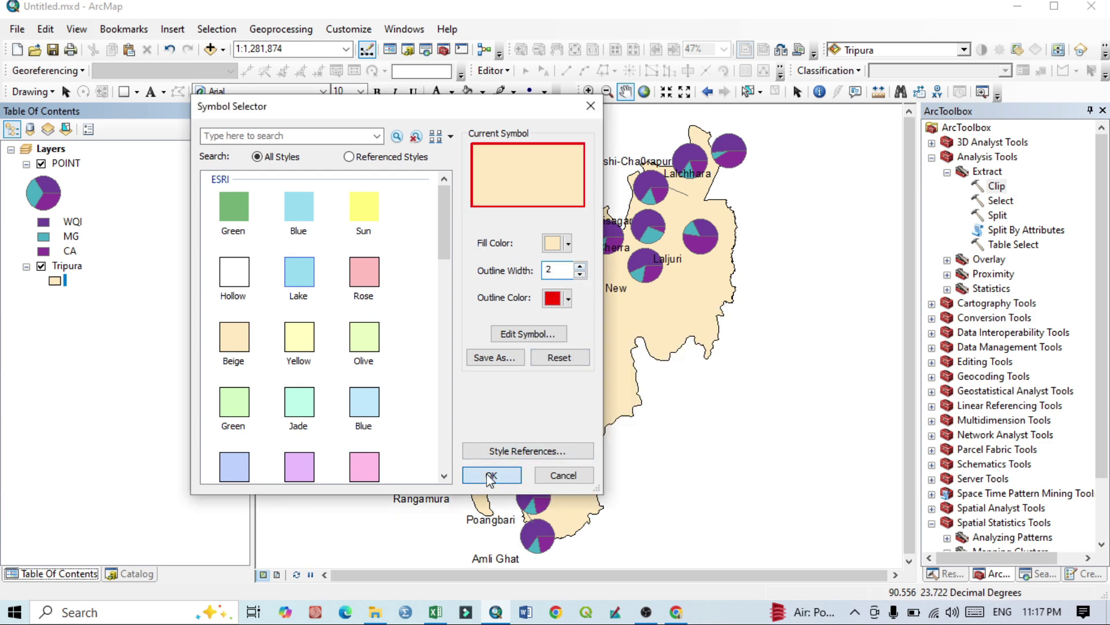
click(492, 475)
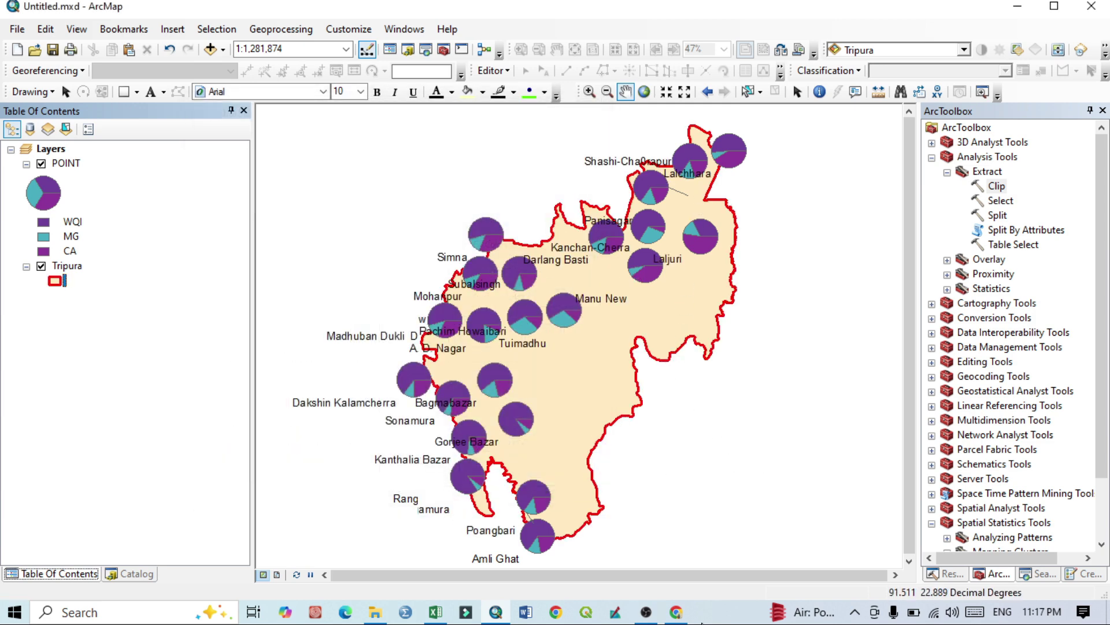
Step: Open the POINT symbology and preview the Graduated and Proportional symbols options
right_click(69, 166)
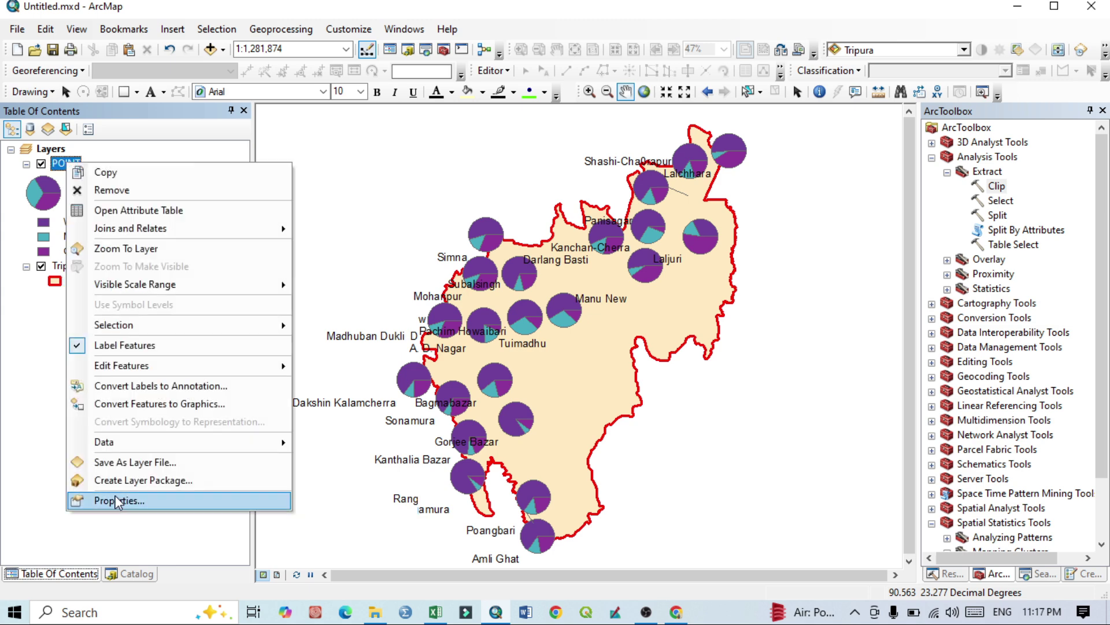
click(119, 501)
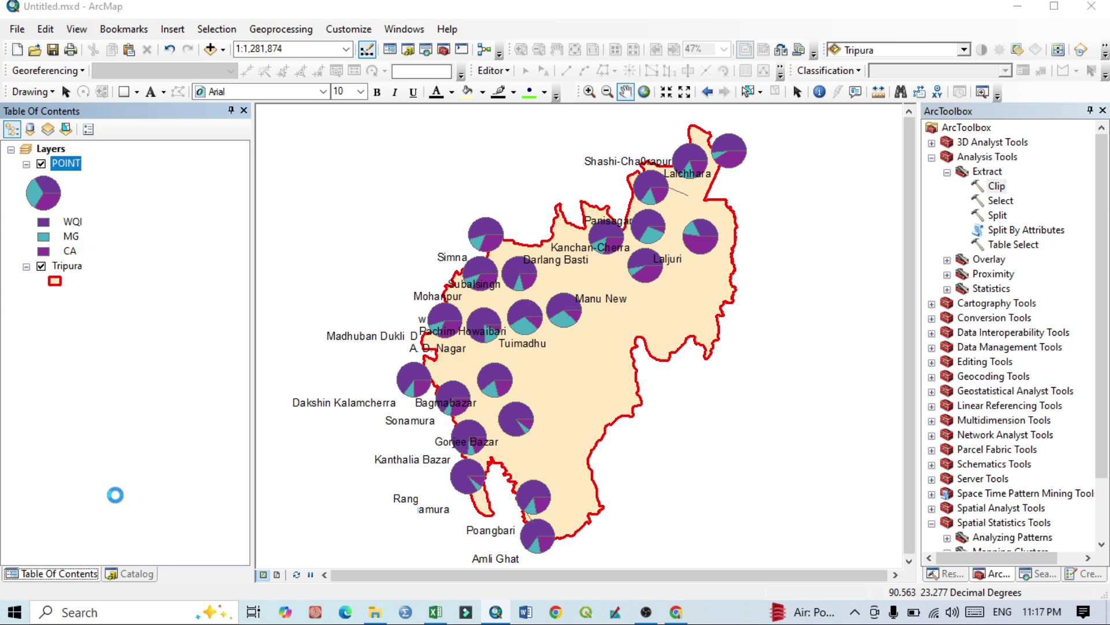
click(473, 110)
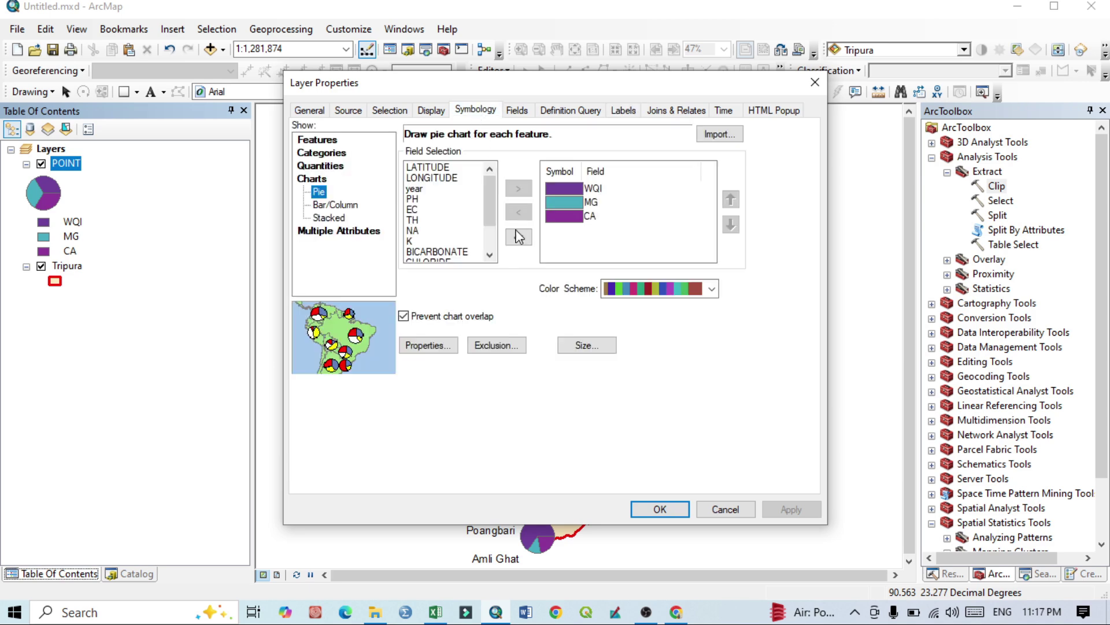
click(330, 166)
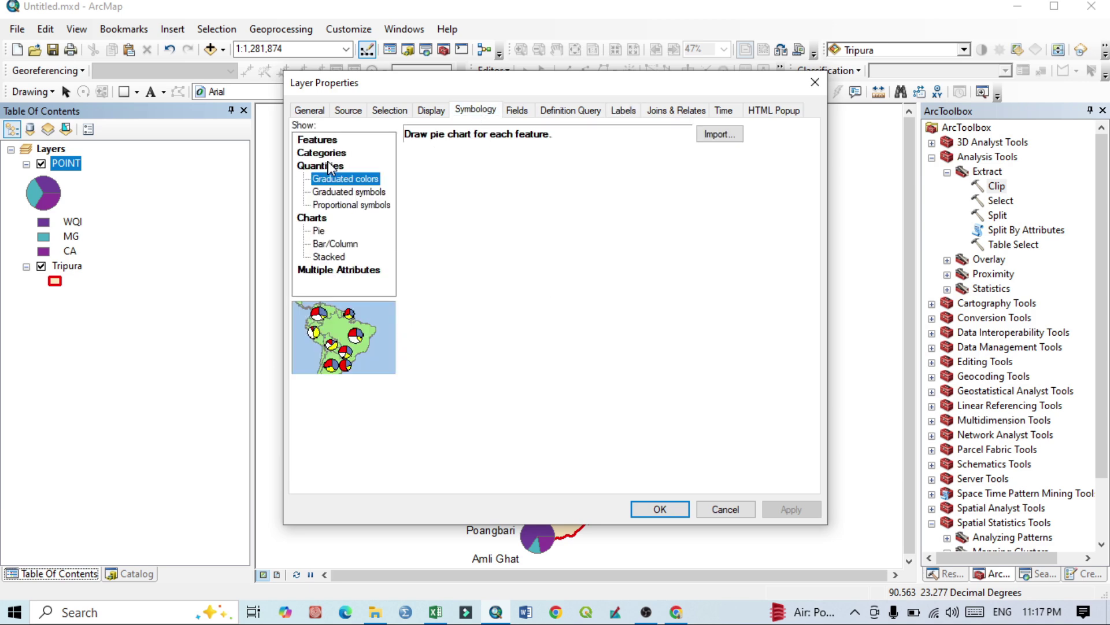
click(349, 193)
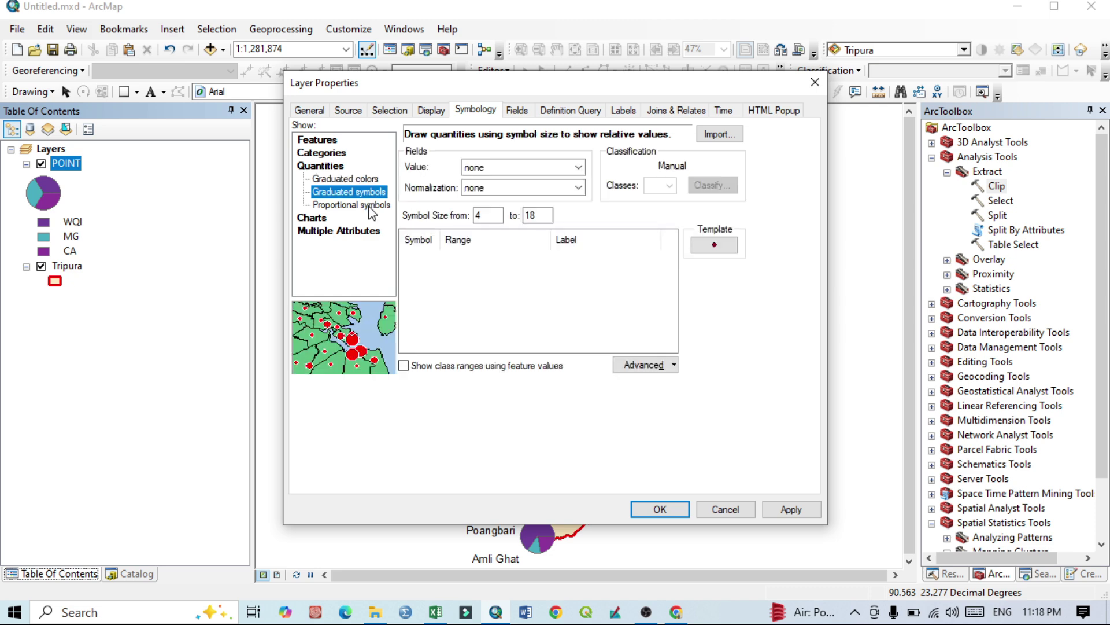
click(337, 205)
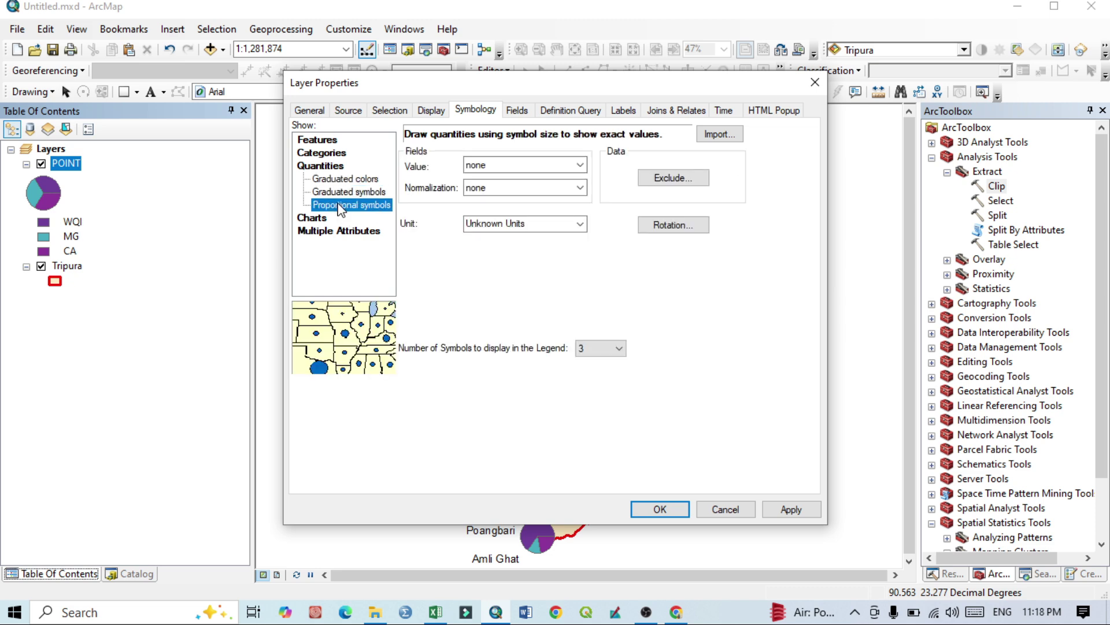
Step: Preview the unique values, style-matching and single-symbol options, then return to pie charts
click(322, 153)
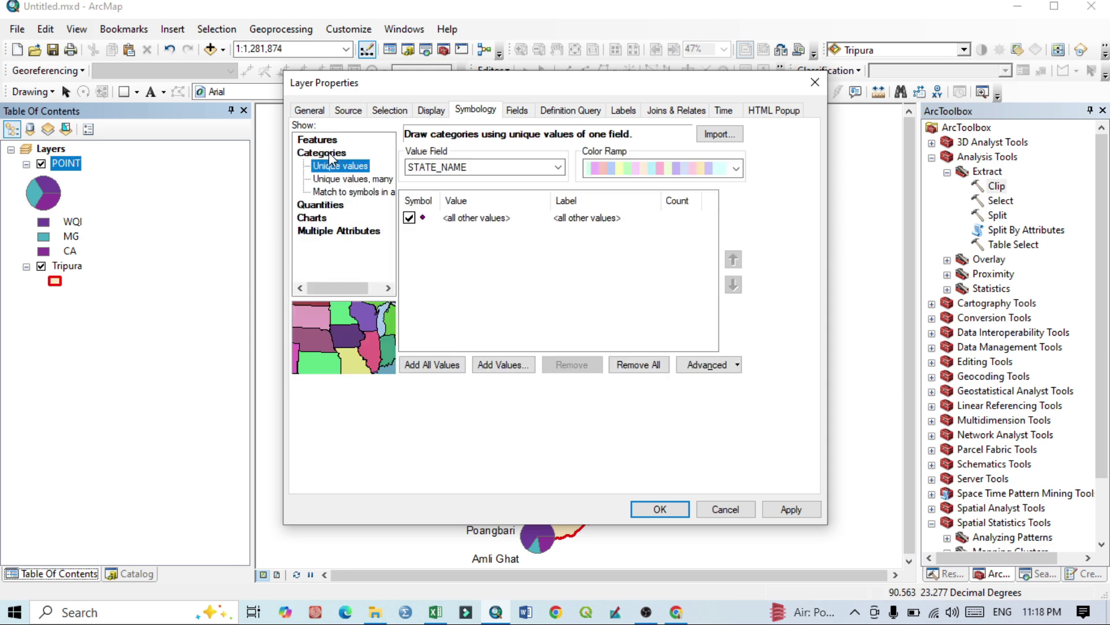
click(343, 184)
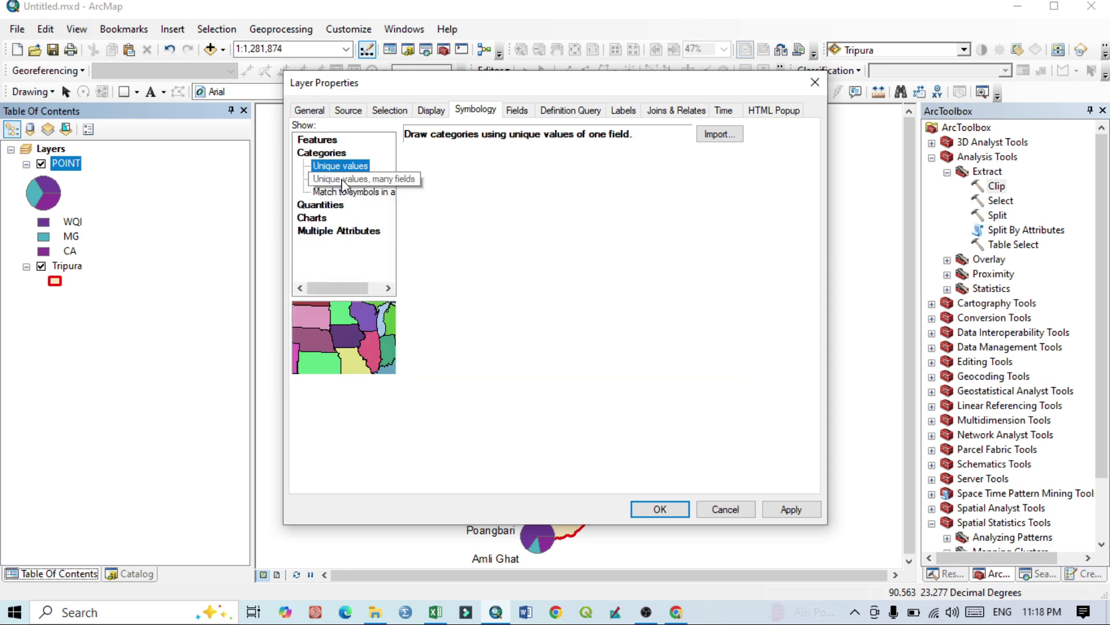
click(347, 179)
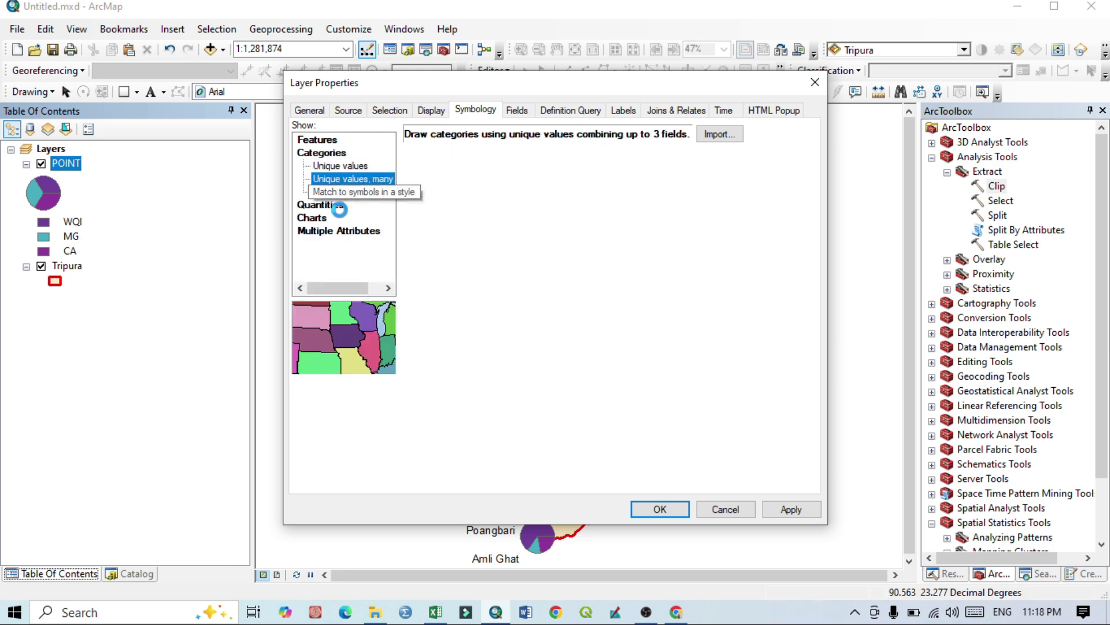
key(Down)
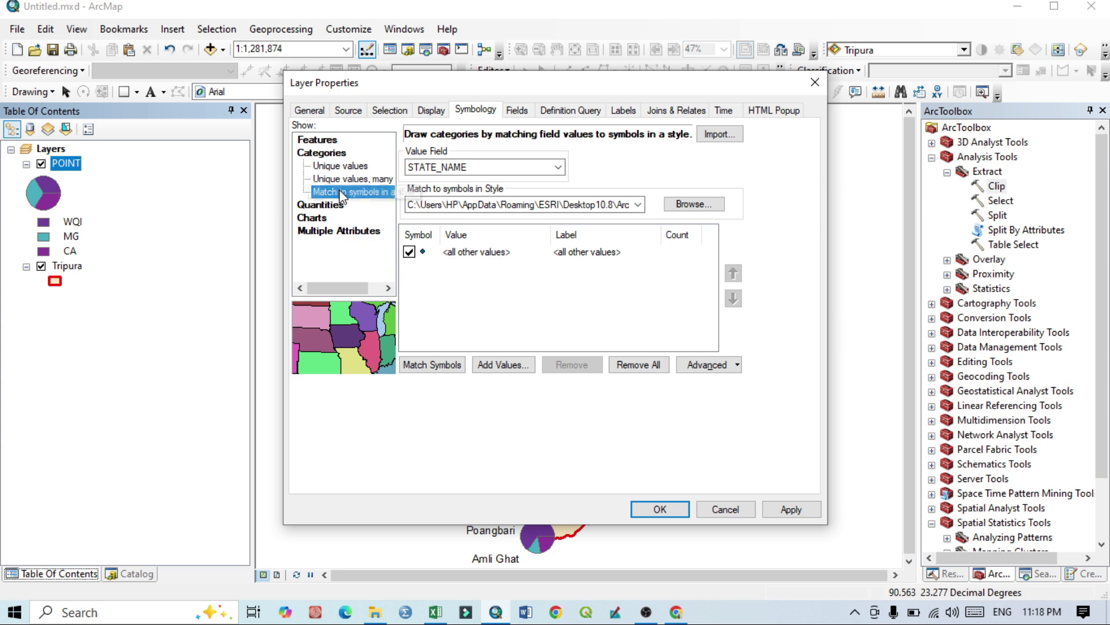
click(336, 142)
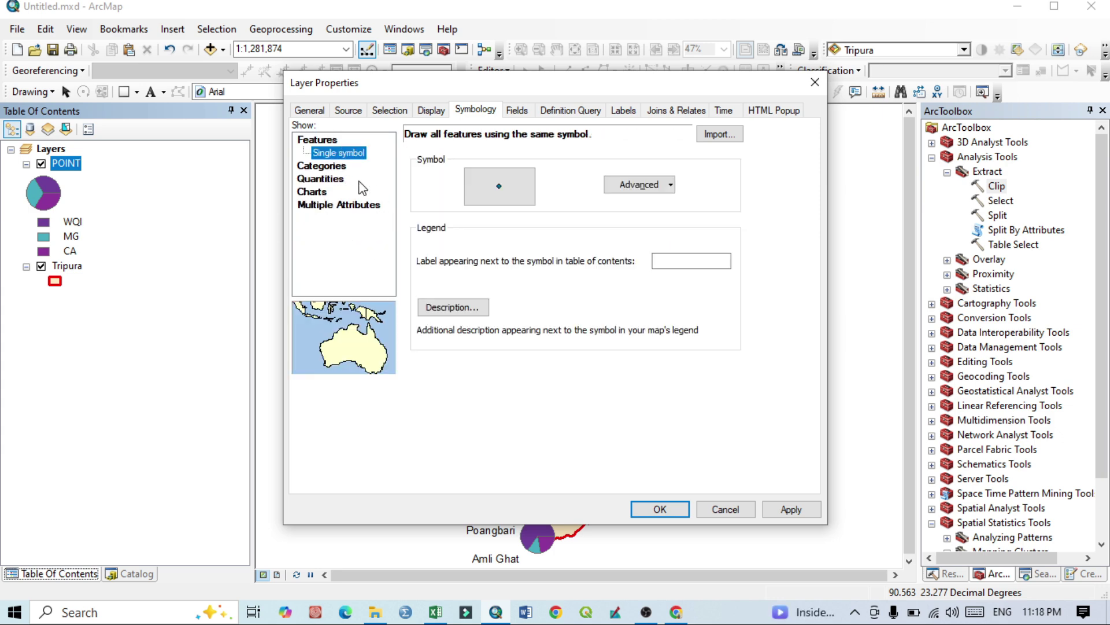
click(324, 193)
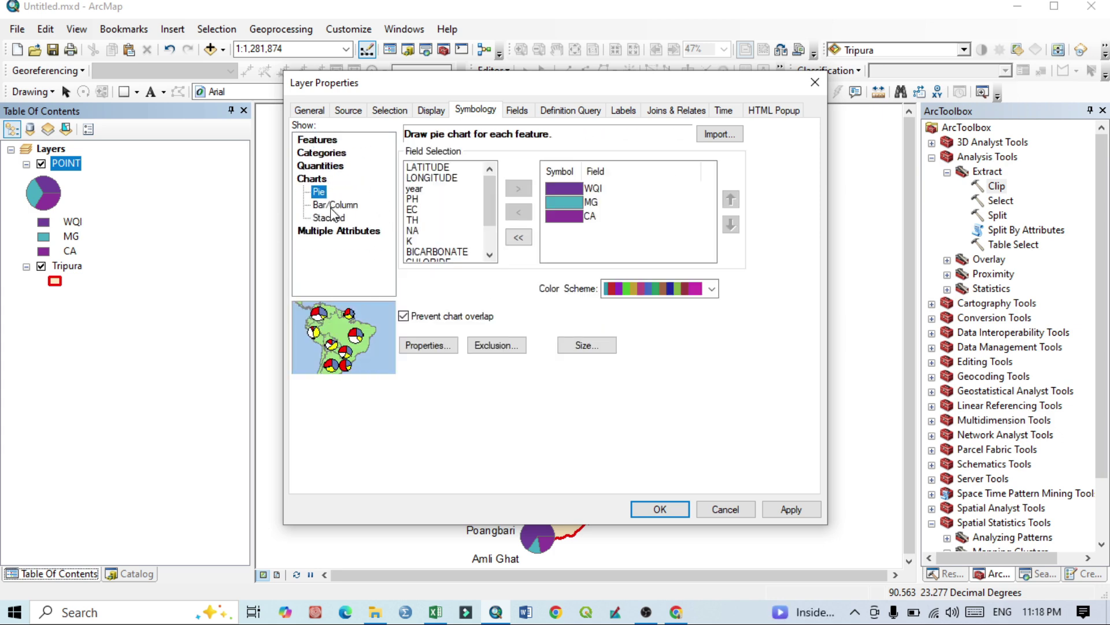
Step: Draw the points as graduated symbols by WQI in 4 Natural Breaks classes
click(316, 167)
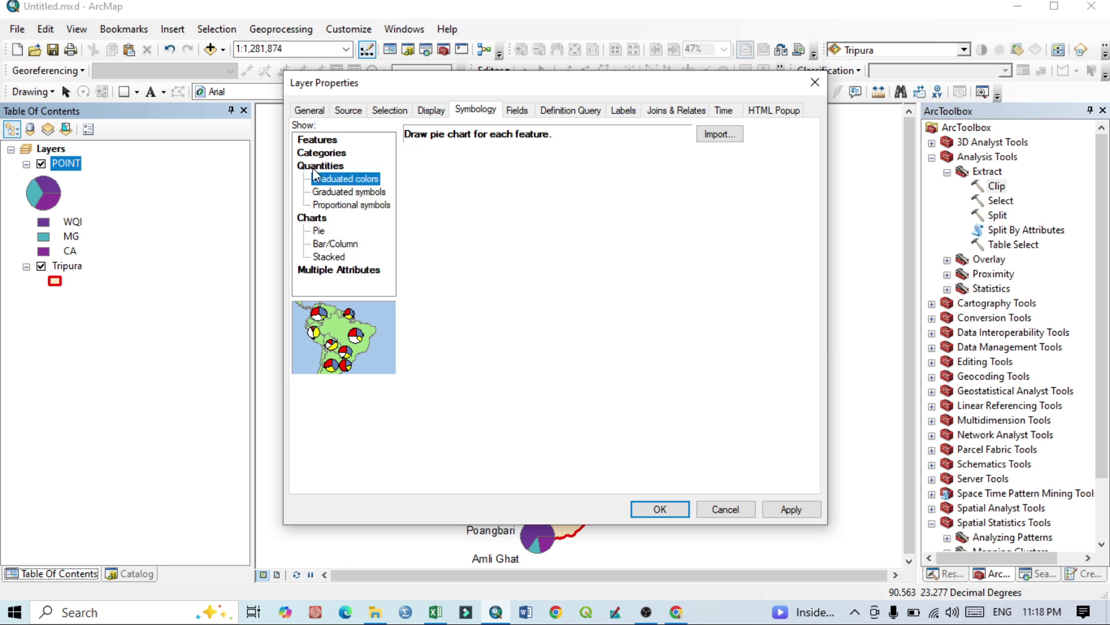
click(362, 193)
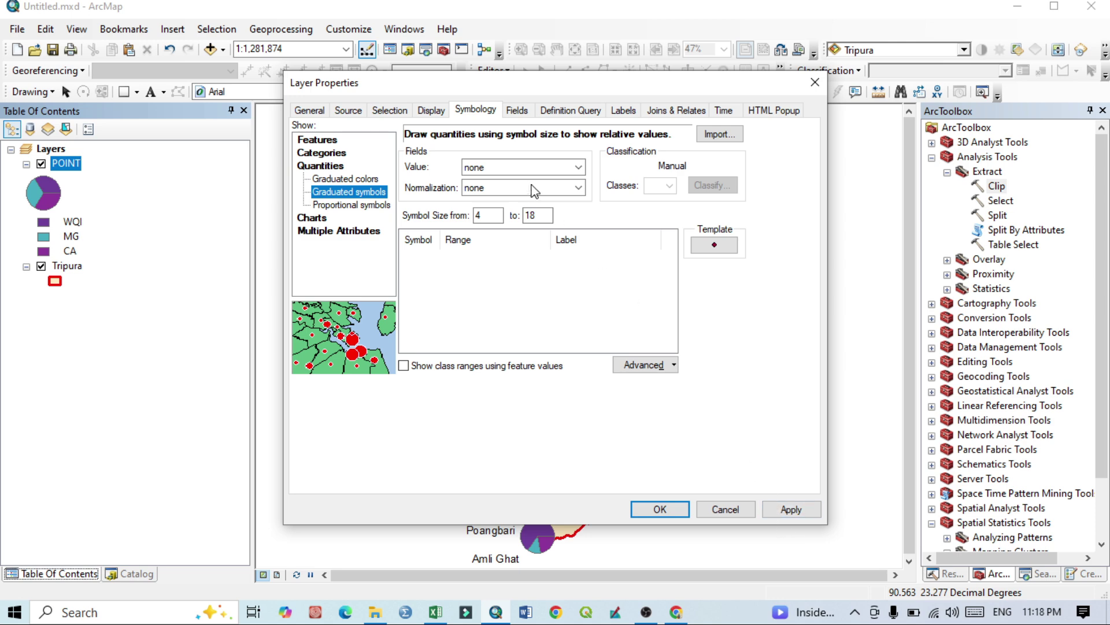
click(578, 167)
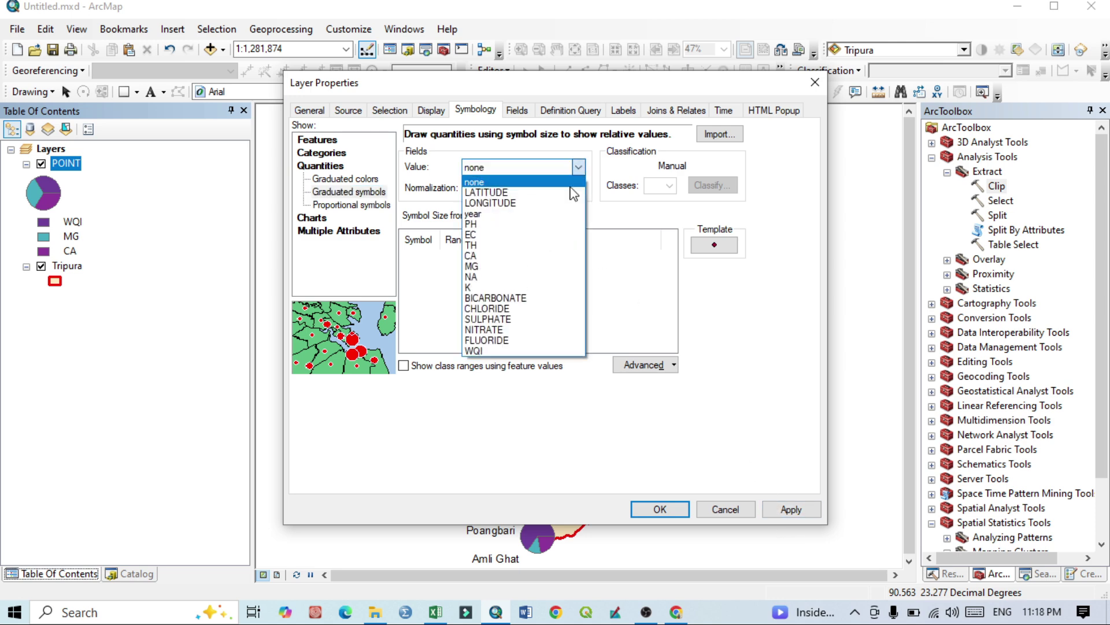
click(483, 351)
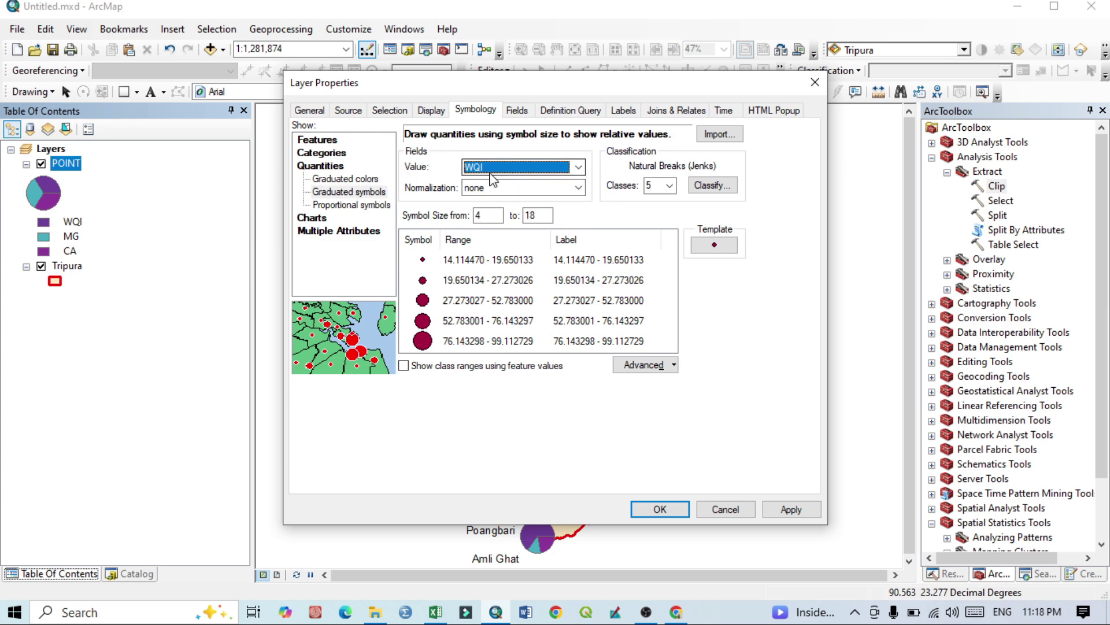
click(670, 186)
click(654, 220)
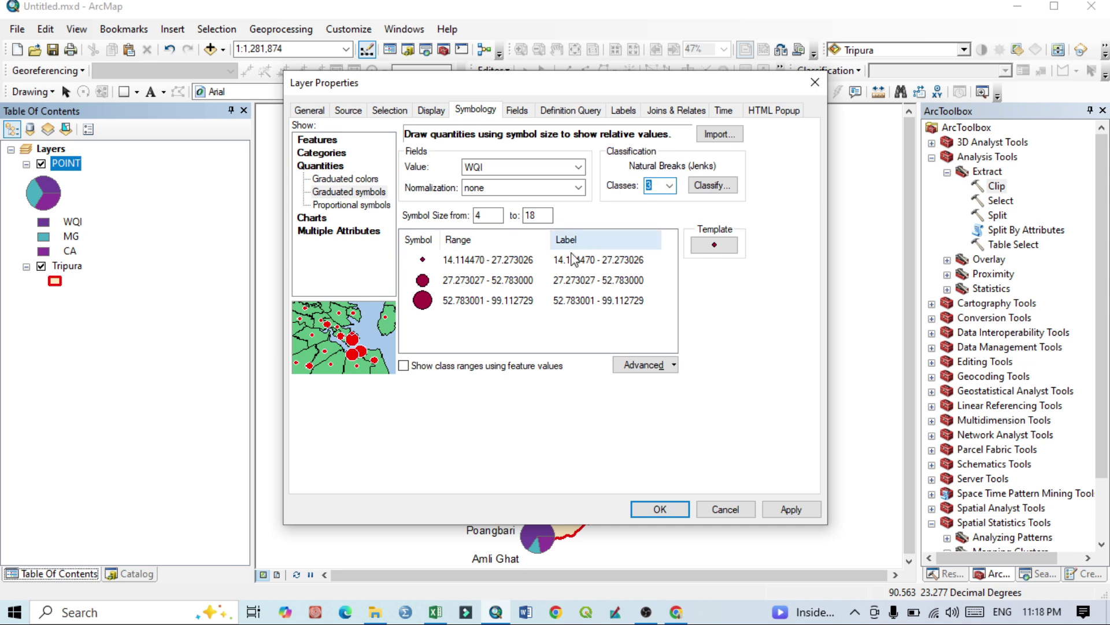
click(670, 186)
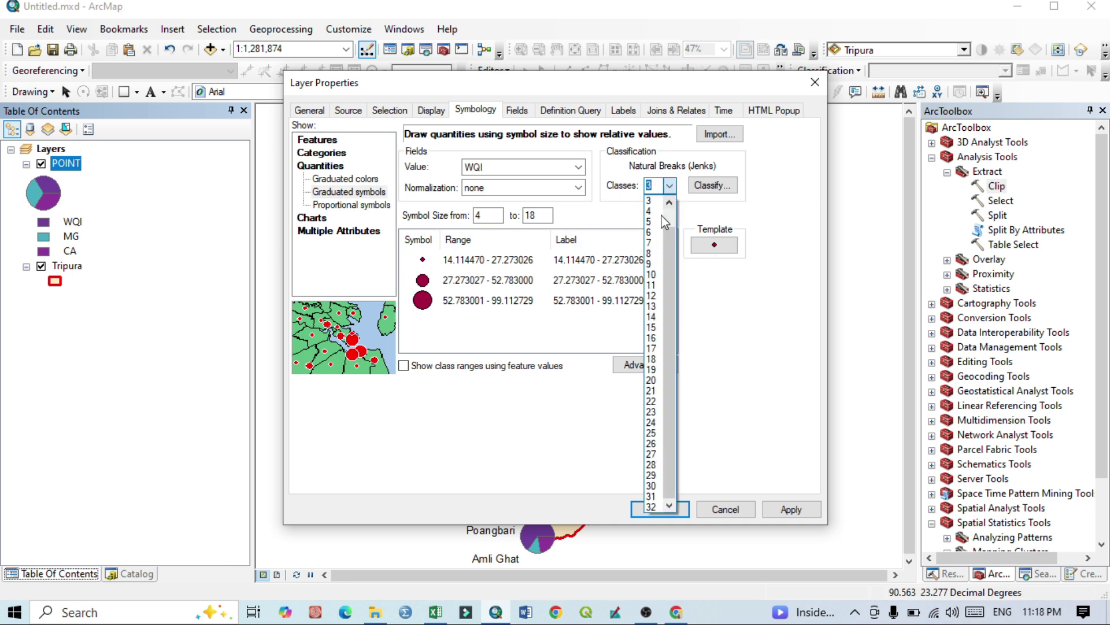
click(653, 228)
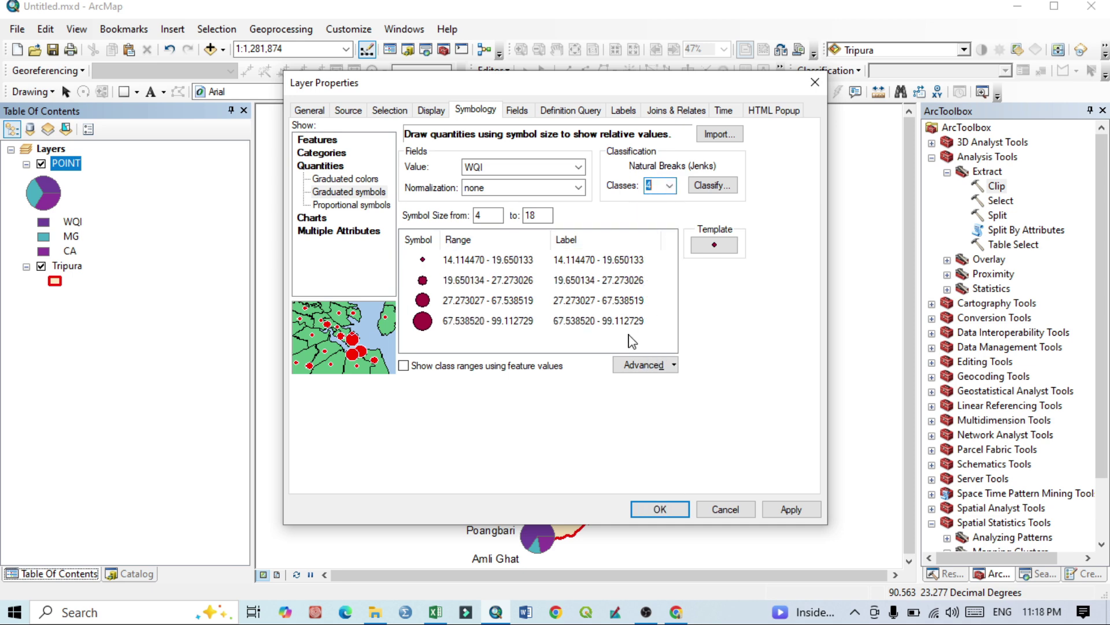
click(801, 512)
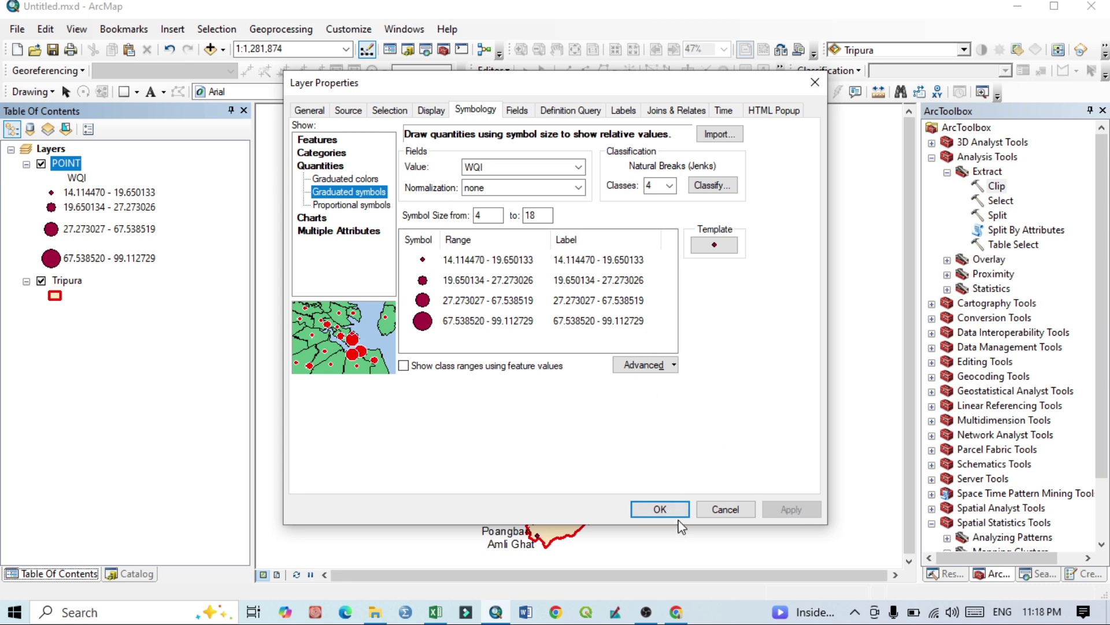
drag(592, 86, 139, 149)
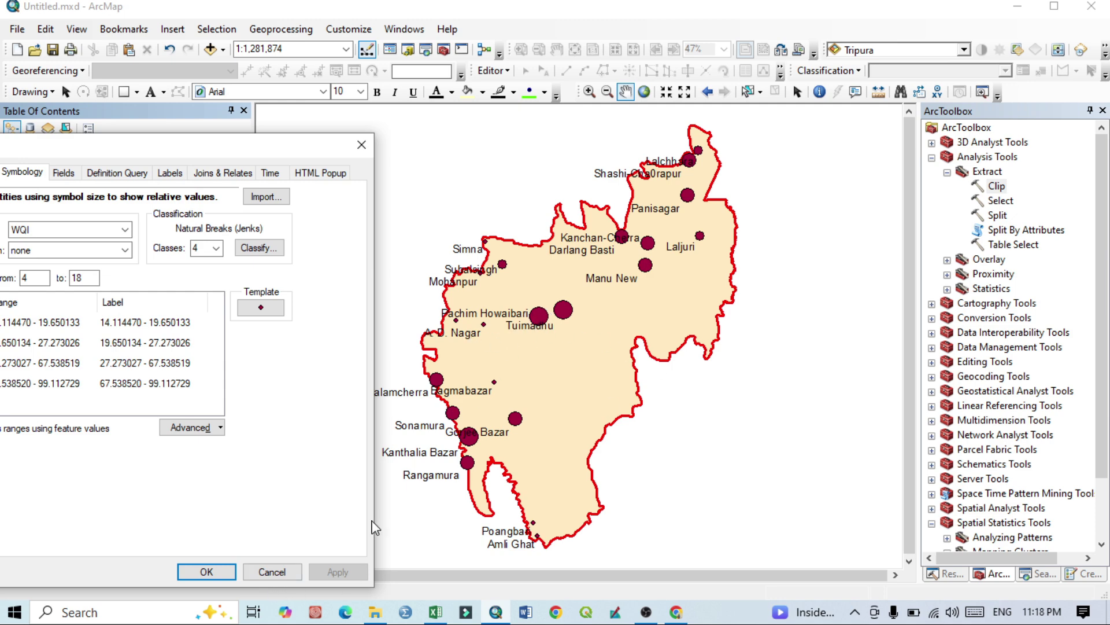
click(211, 570)
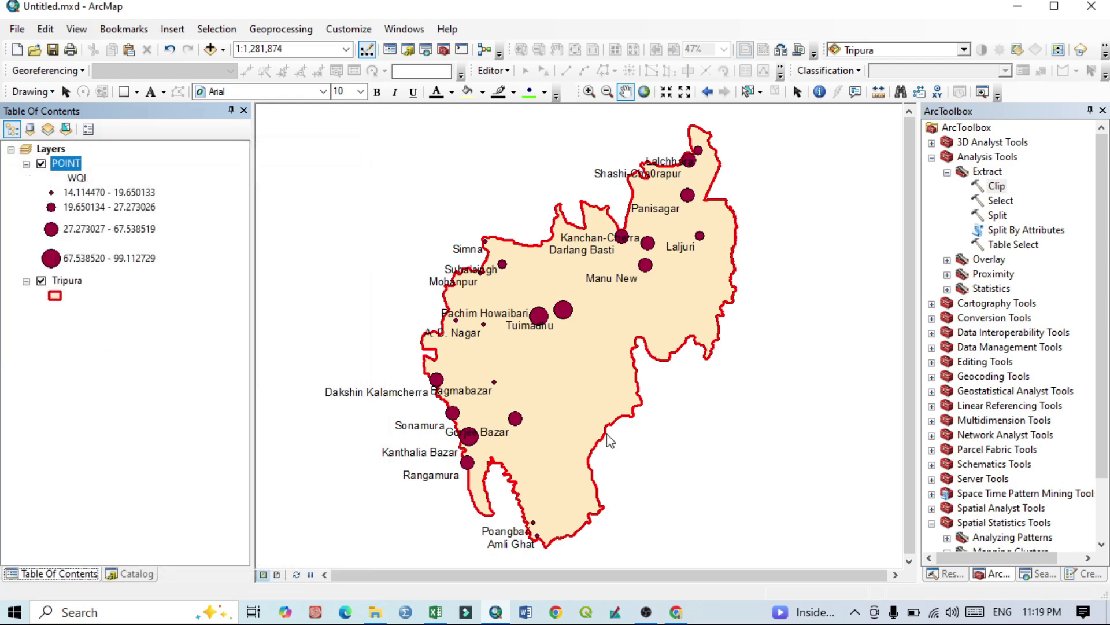
Step: Size the POINT symbols proportionally by NITRATE values and apply
right_click(70, 169)
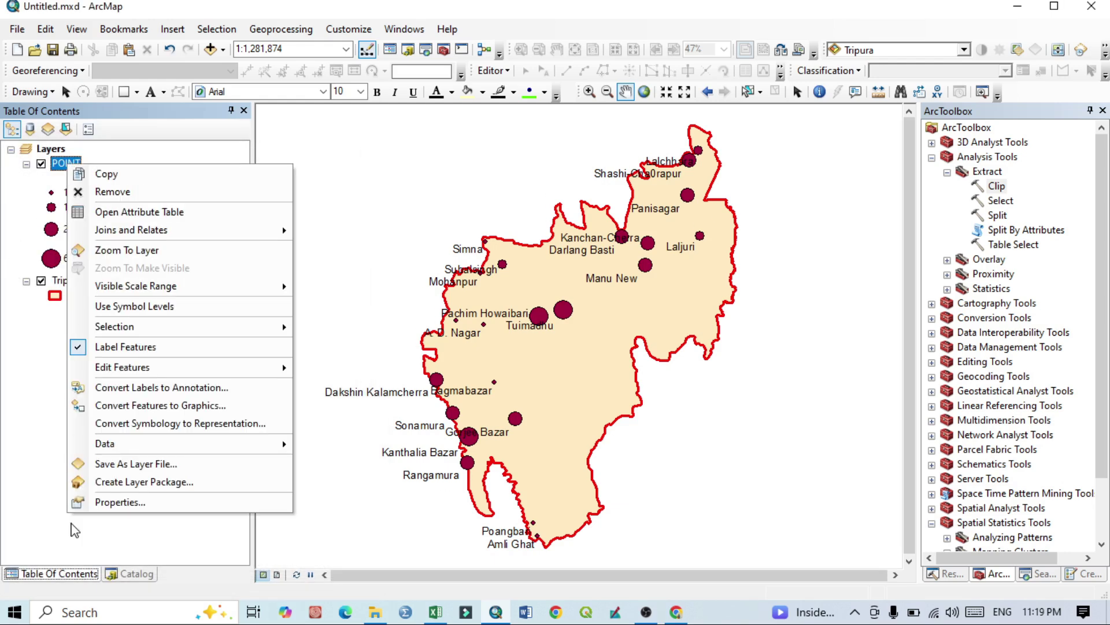
click(107, 507)
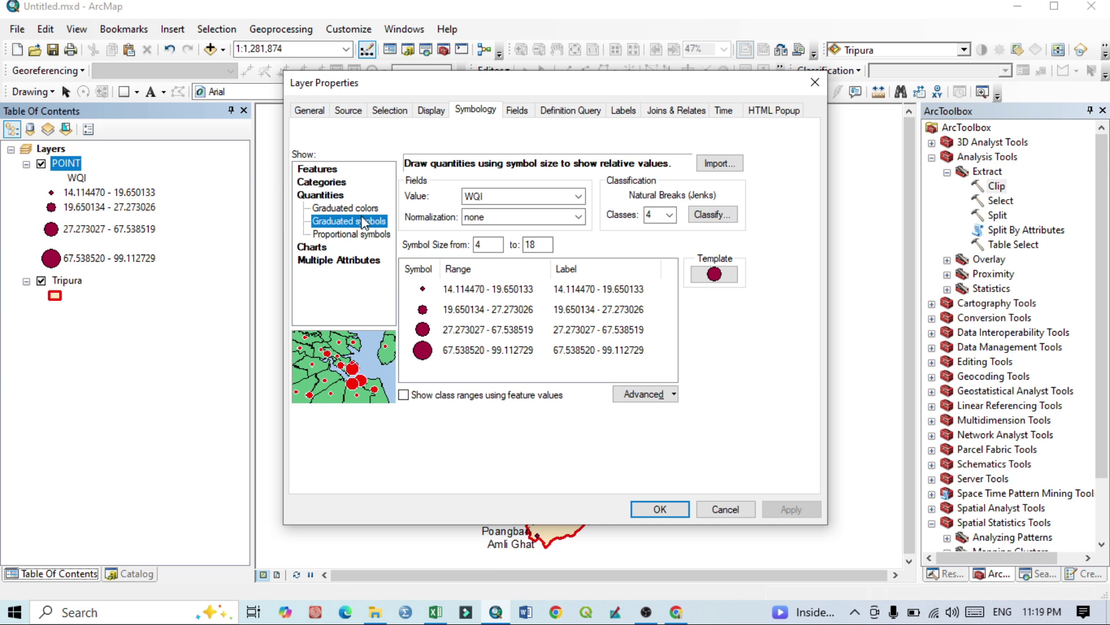
click(352, 233)
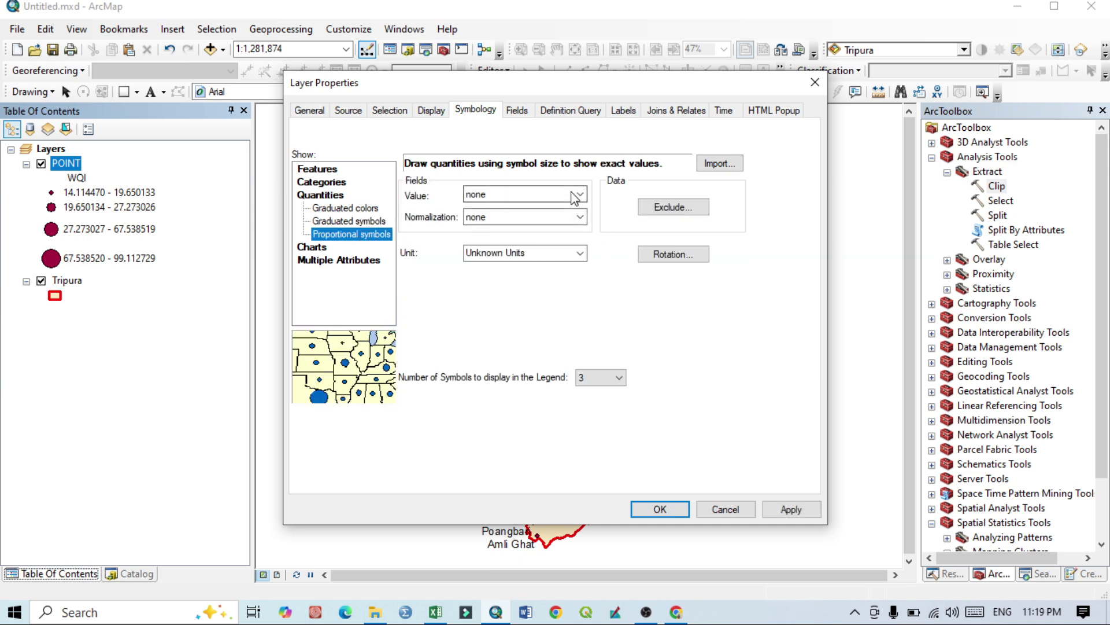
click(579, 194)
click(499, 357)
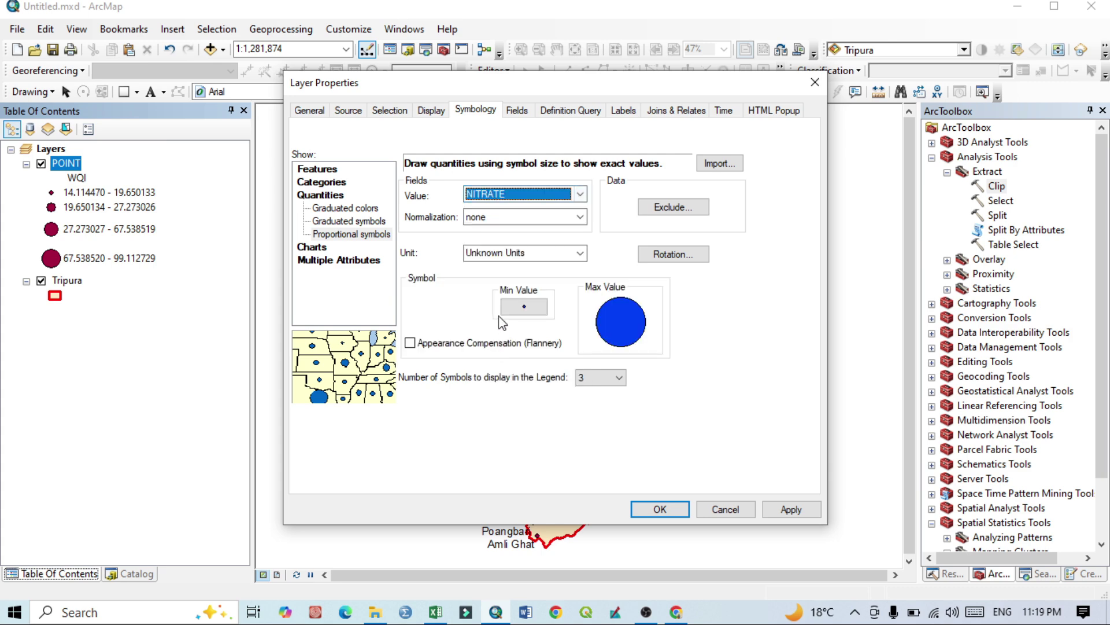
click(793, 510)
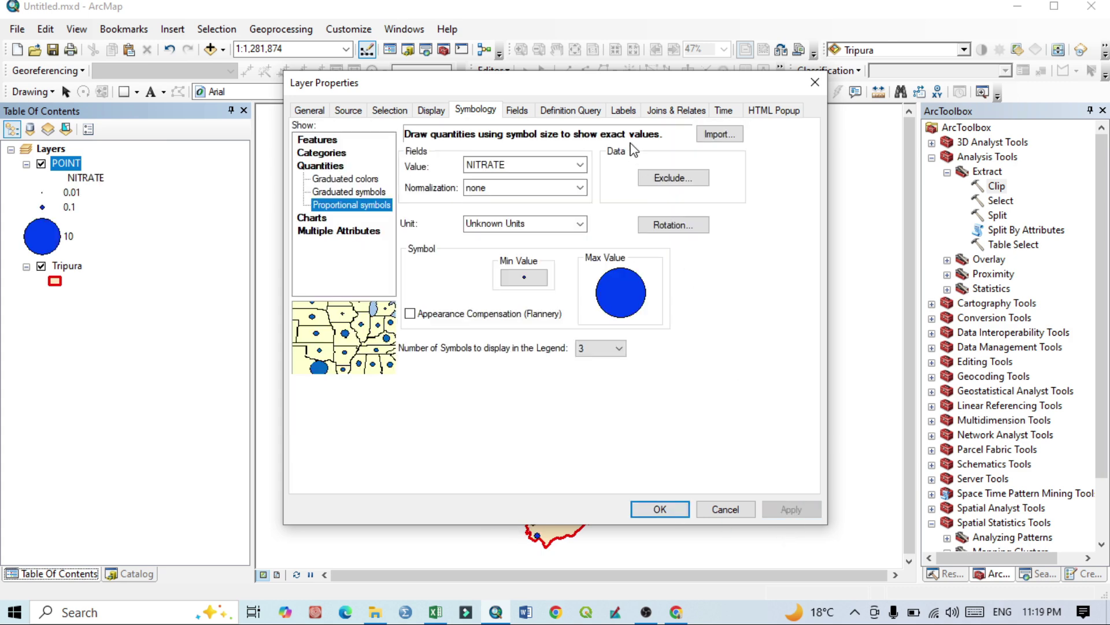
drag(630, 89, 202, 128)
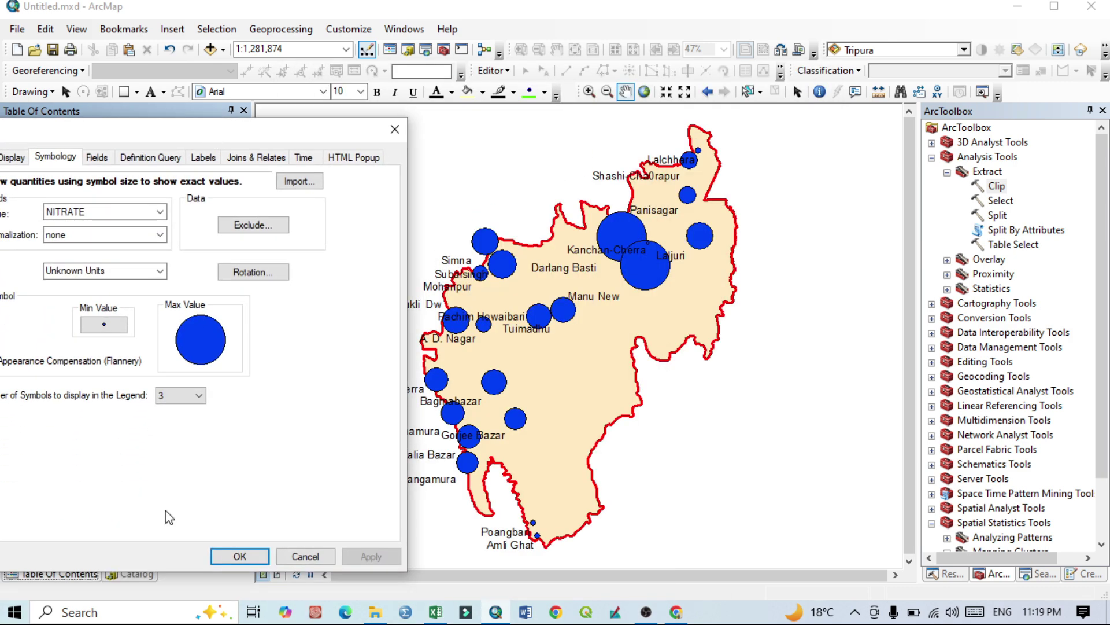
click(236, 558)
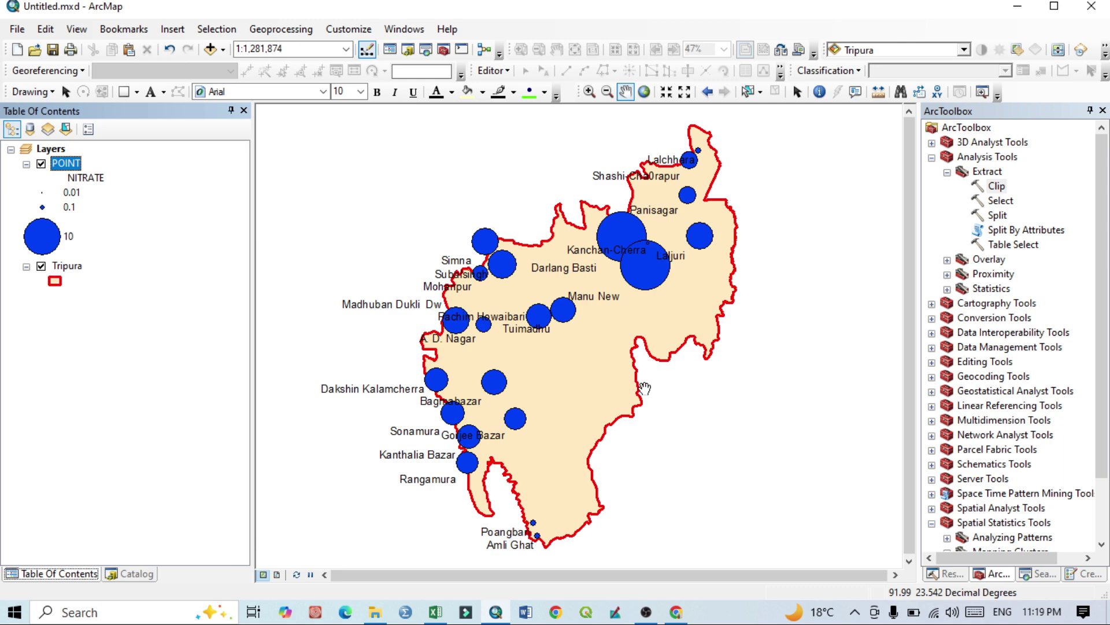